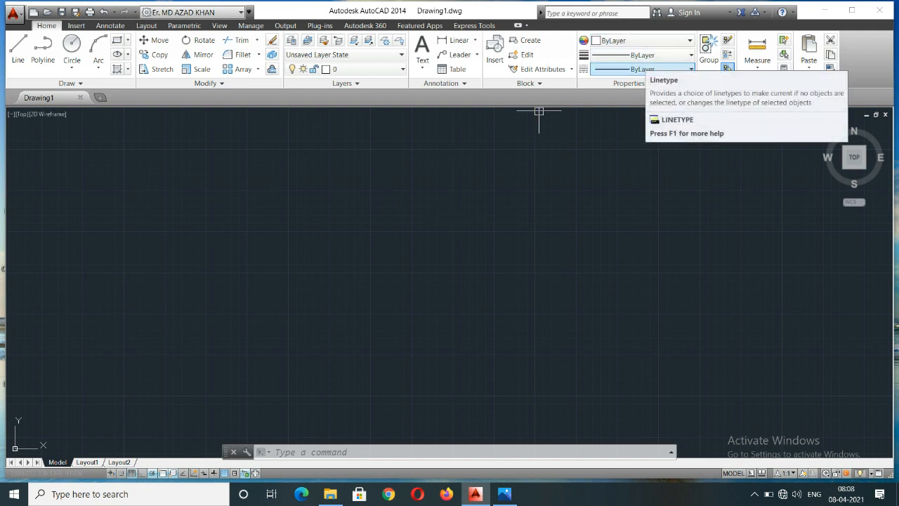
left_click(642, 69)
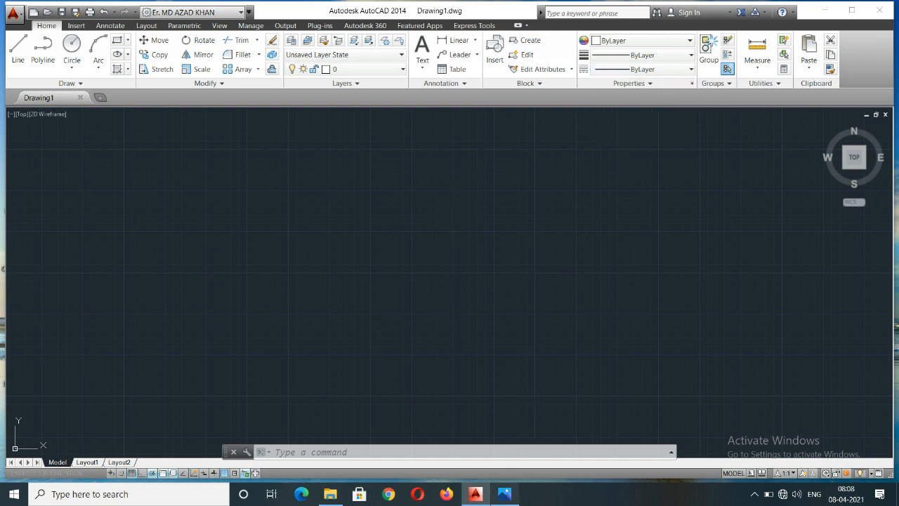
left_click(504, 494)
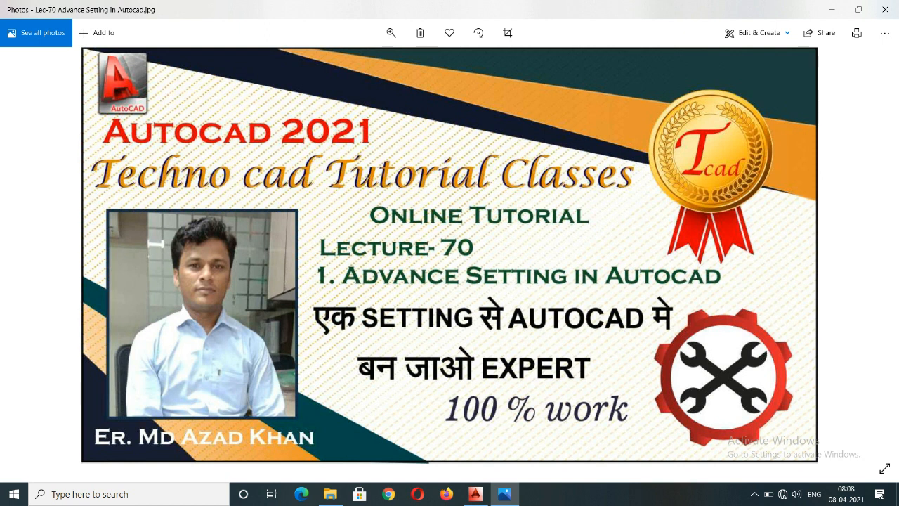
left_click(832, 9)
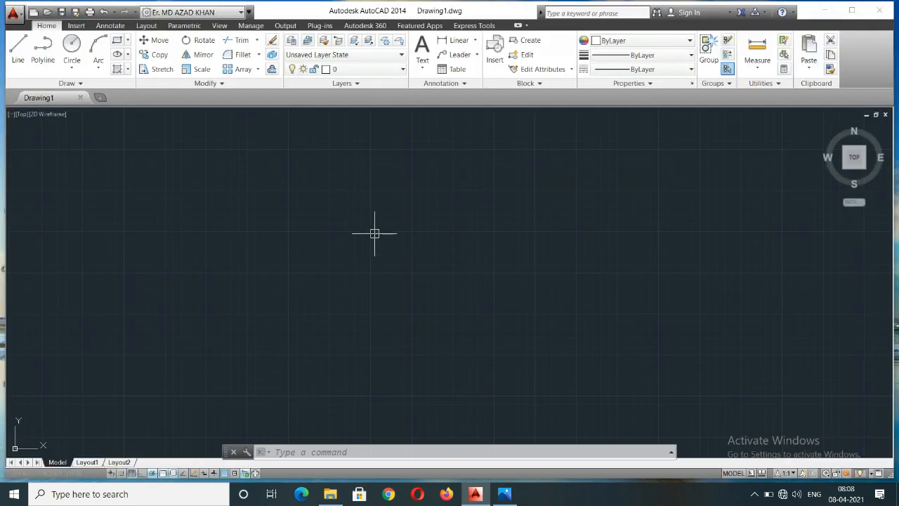
Step: Draw a zigzag chain of six connected line segments, starting with a horizontal one and ending with a long gently rising one
type("1")
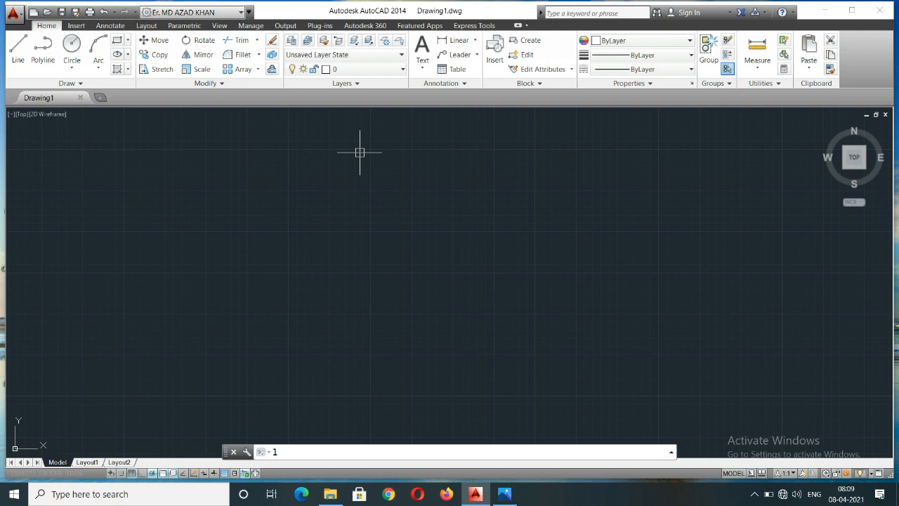
key("Return")
key("Return")
left_click(232, 260)
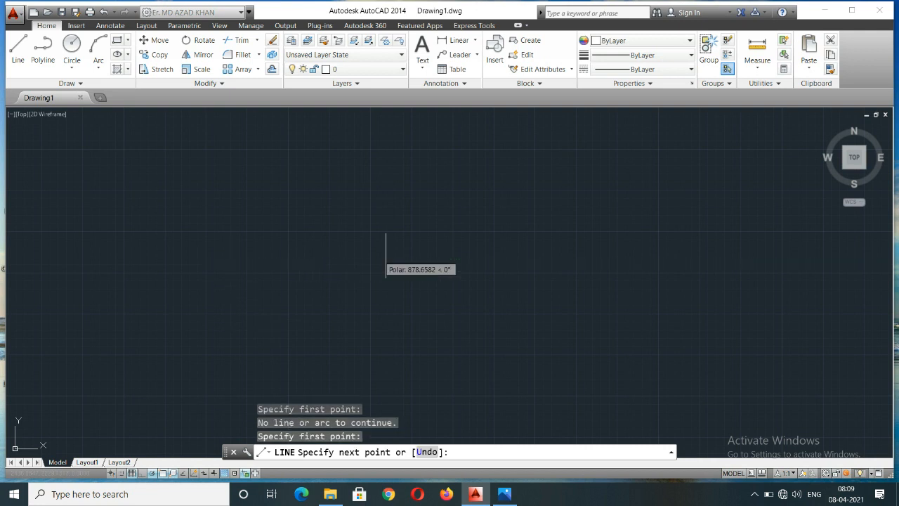
left_click(455, 260)
left_click(306, 166)
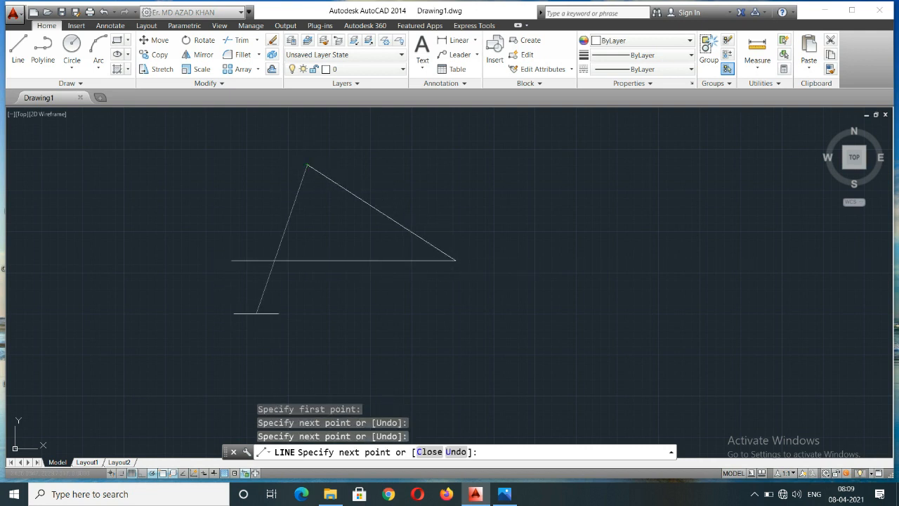
left_click(252, 357)
left_click(473, 149)
left_click(377, 357)
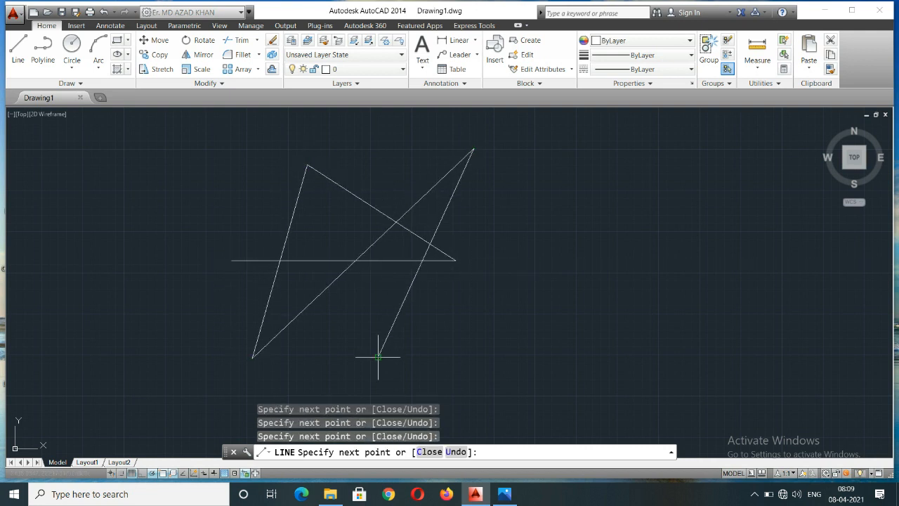
left_click(683, 277)
right_click(699, 234)
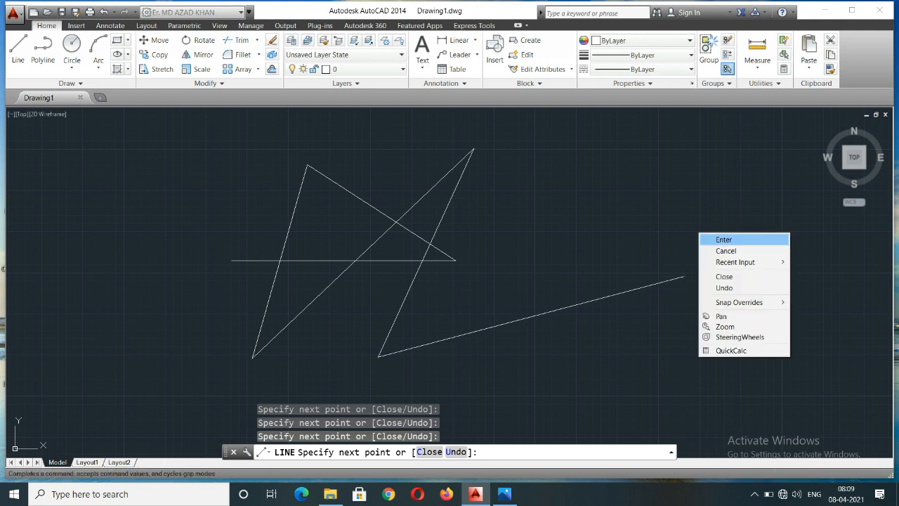
left_click(712, 239)
key("Escape")
key("Escape")
key("Escape")
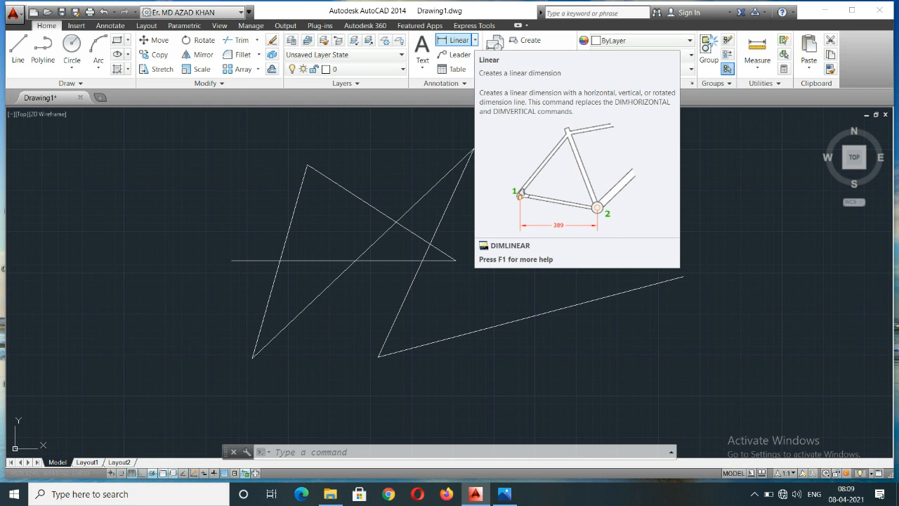
Step: Add a horizontal linear dimension between the endpoints of the last, gently rising line, placing the dimension line across the line
left_click(458, 40)
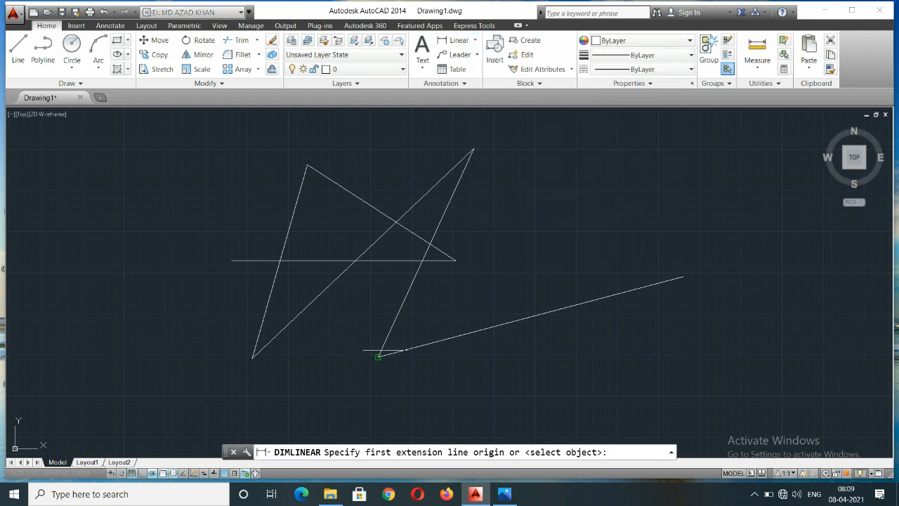
left_click(377, 356)
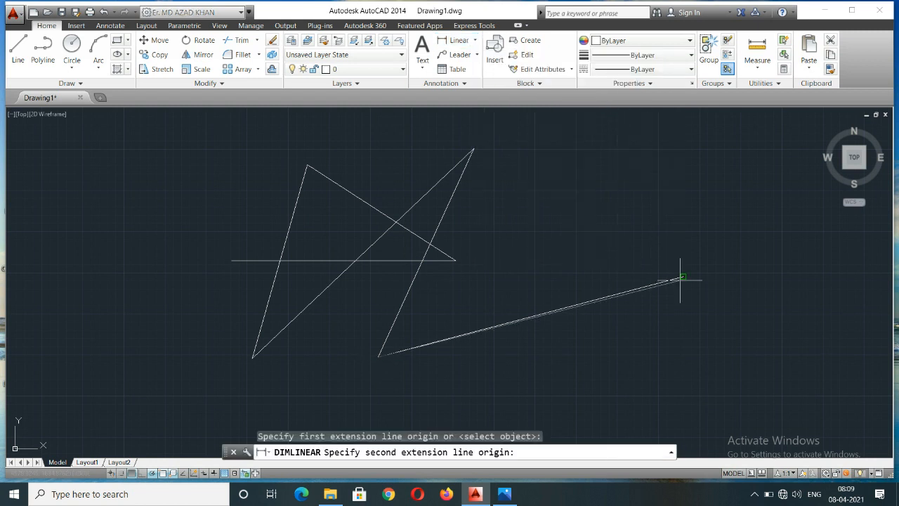
left_click(682, 278)
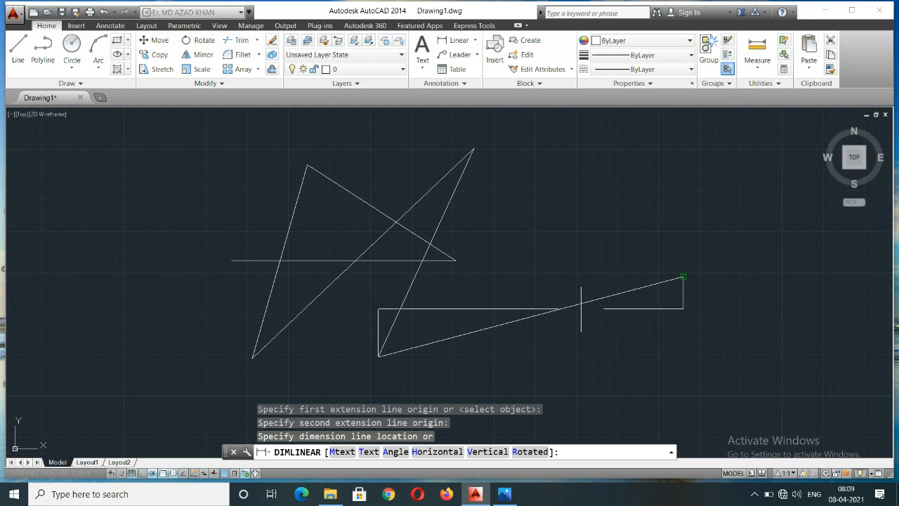
left_click(568, 290)
scroll(515, 308, "up", 2)
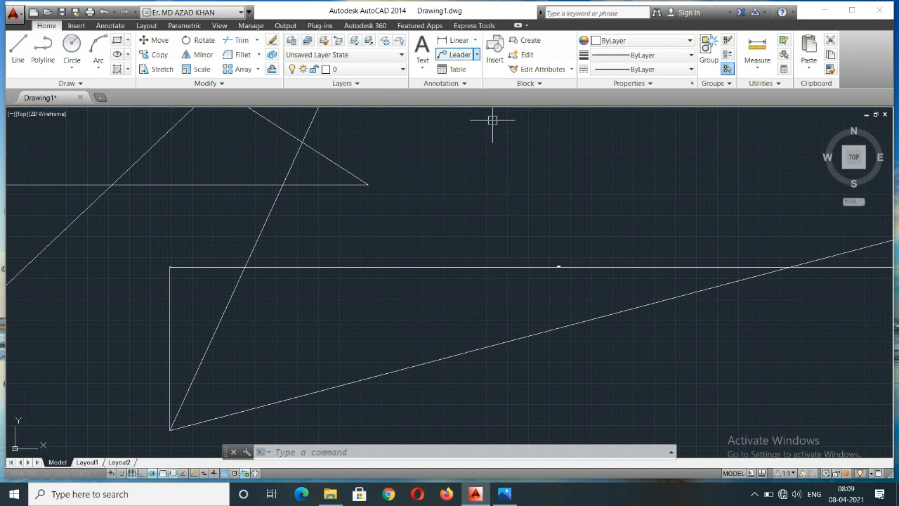
left_click(475, 40)
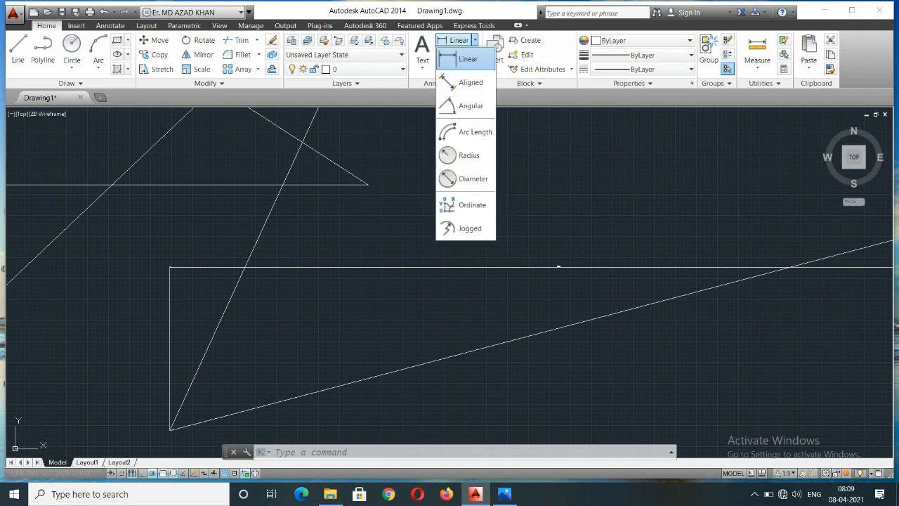
left_click(469, 82)
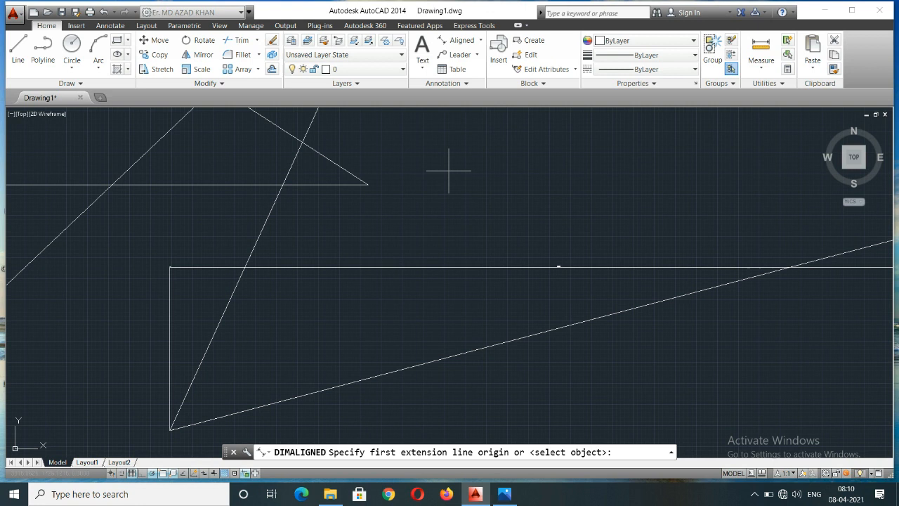
type("c")
key("Return")
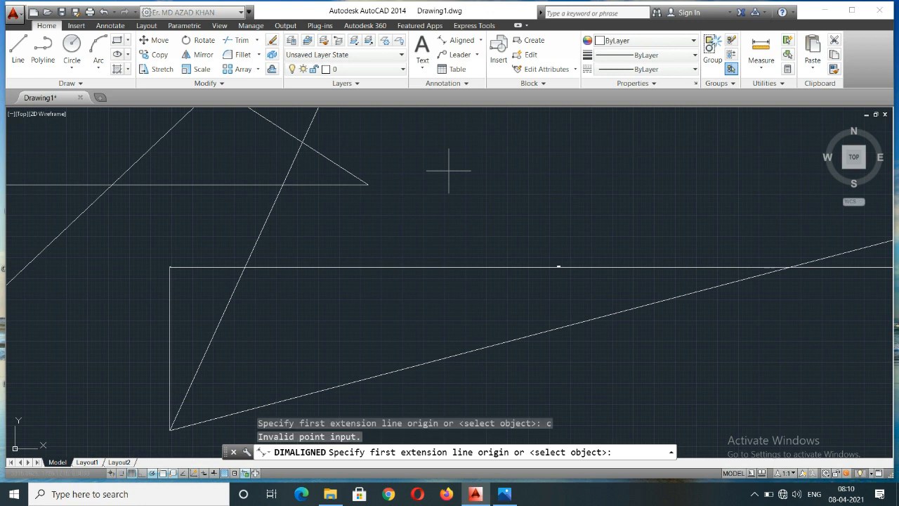
left_click(499, 189)
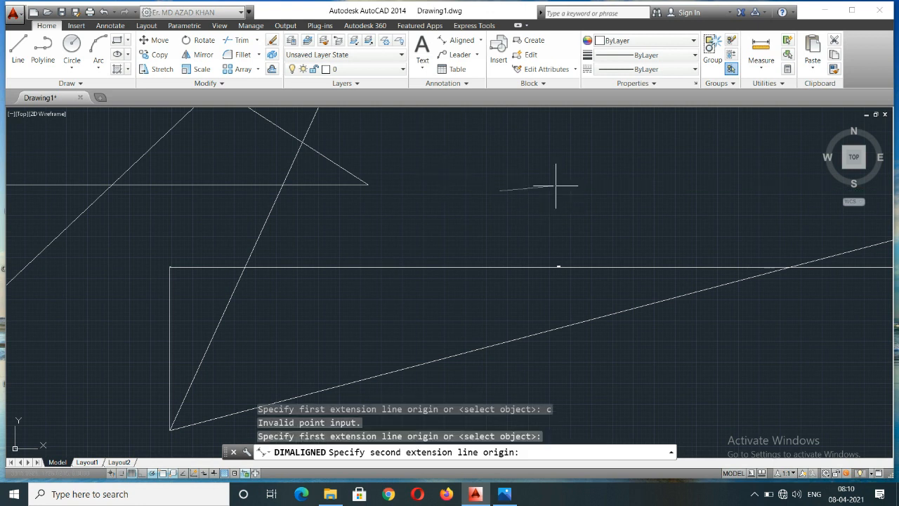
key("Escape")
Step: Draw a circle with a radius of about 72 in the empty space above the horizontal dimension
type("c")
key("Return")
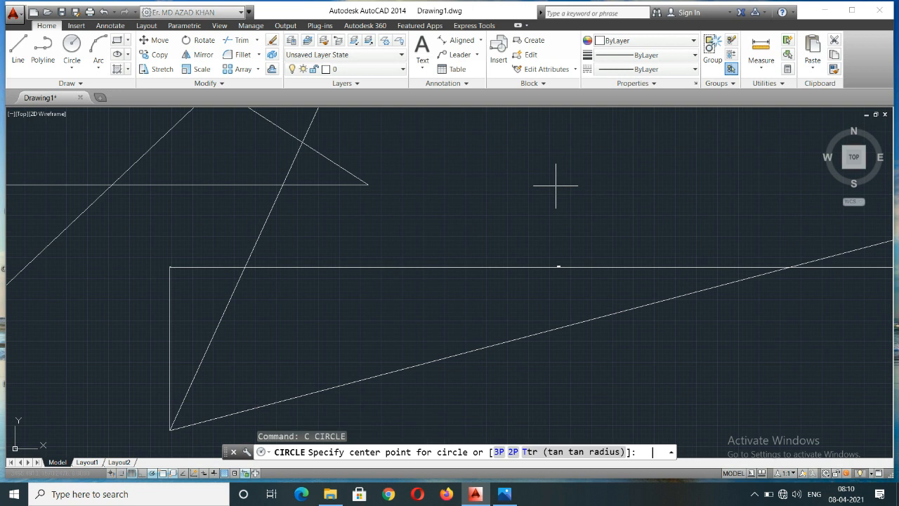
left_click(470, 197)
left_click(471, 166)
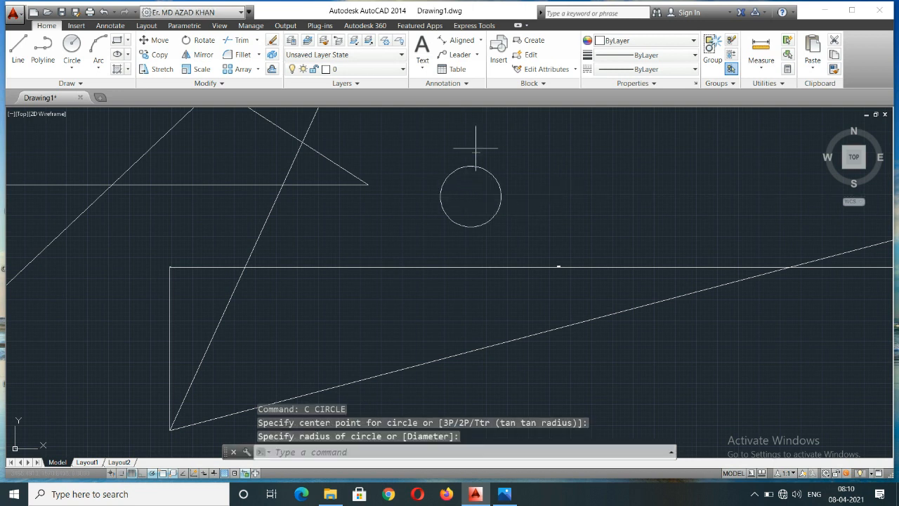
Step: Add an aligned dimension from the circle's center to its top quadrant, placed to the right of the circle
left_click(460, 40)
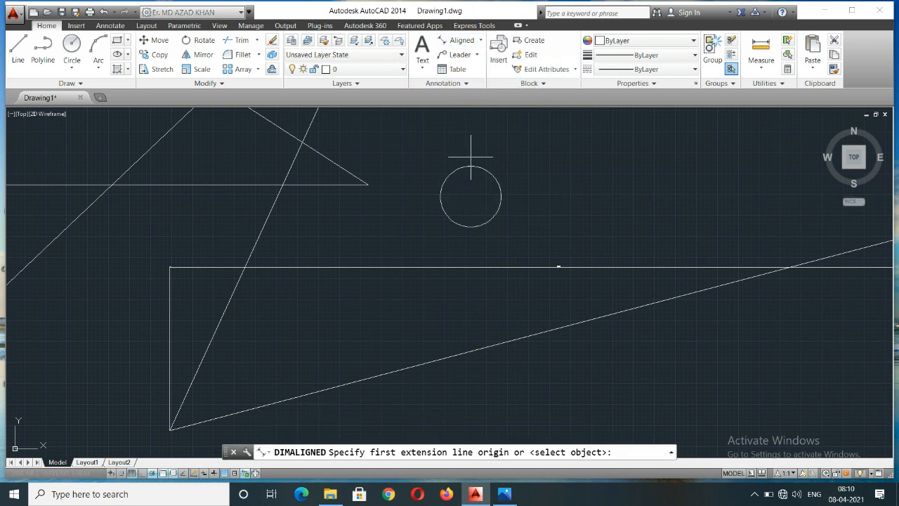
left_click(471, 196)
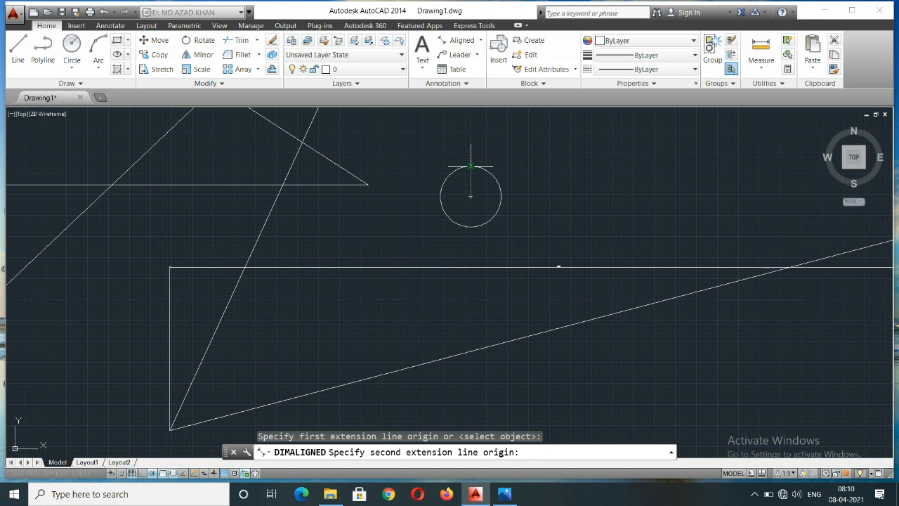
left_click(470, 166)
scroll(526, 181, "up", 5)
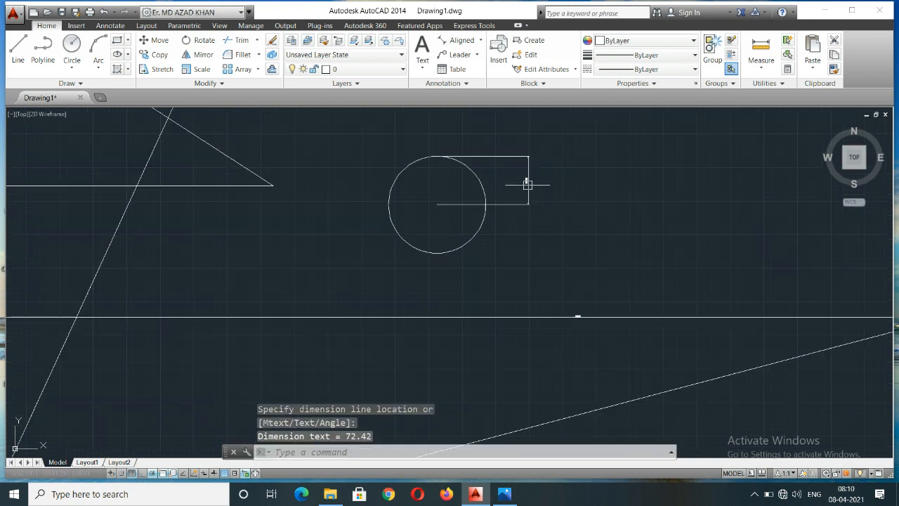
scroll(513, 182, "down", 6)
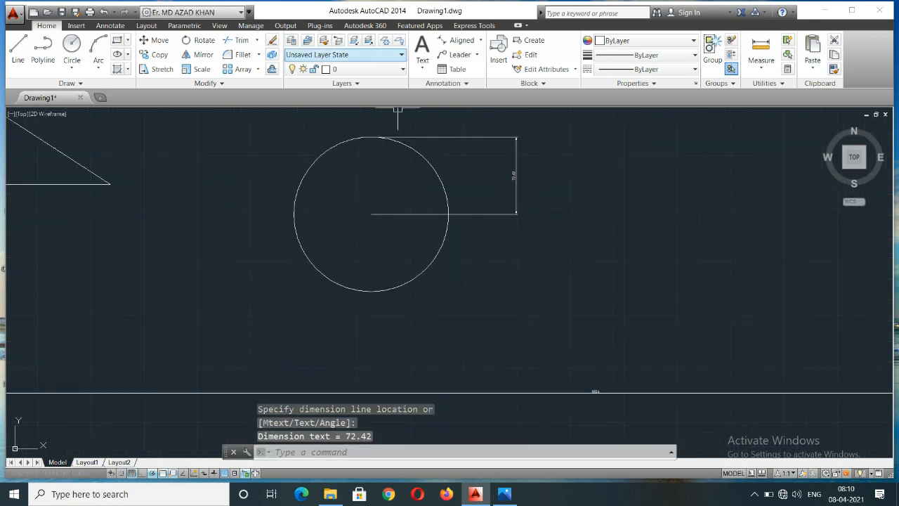
Step: Add an aligned dimension from the circle's top quadrant to its bottom quadrant, placed right of the radius dimension
left_click(456, 40)
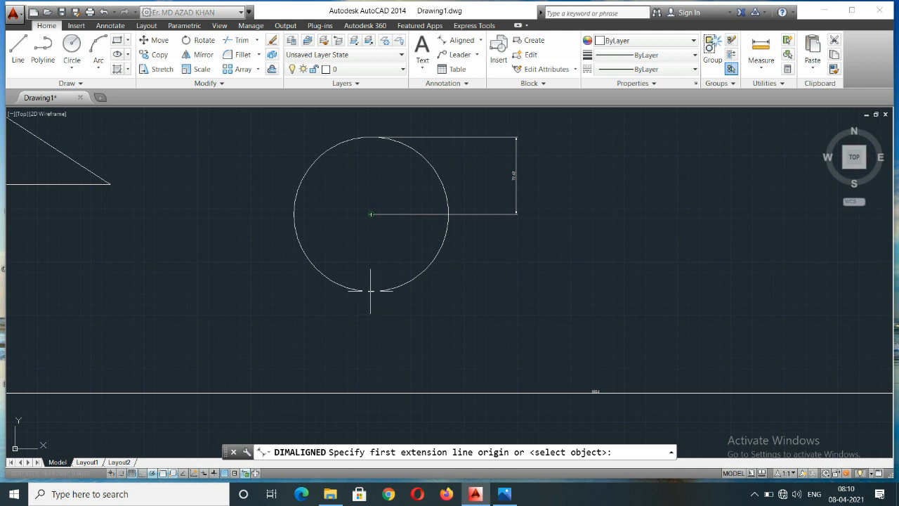
left_click(371, 136)
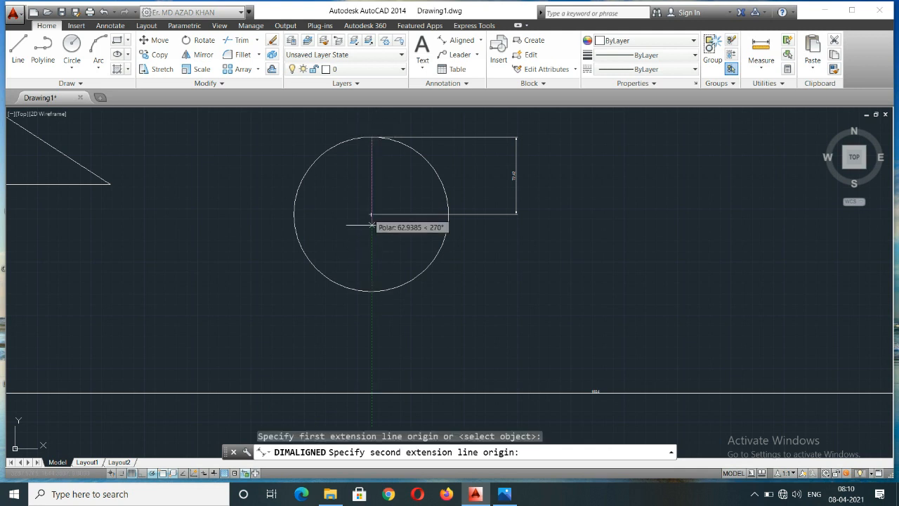
left_click(371, 290)
left_click(568, 251)
scroll(569, 211, "up", 4)
scroll(568, 211, "down", 4)
scroll(432, 243, "down", 3)
scroll(431, 240, "down", 2)
scroll(429, 263, "up", 2)
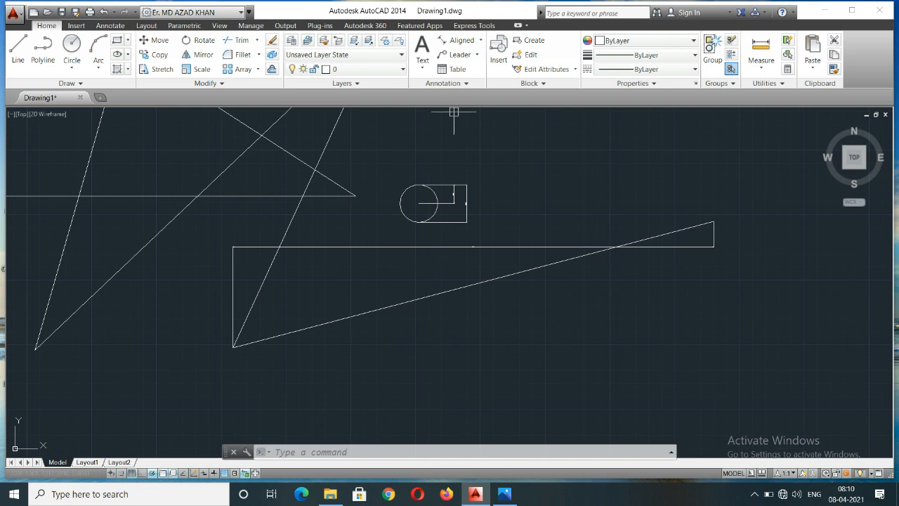
Step: Add a vertical linear dimension between the circle's top and bottom quadrants, placed to the left of the circle
left_click(481, 40)
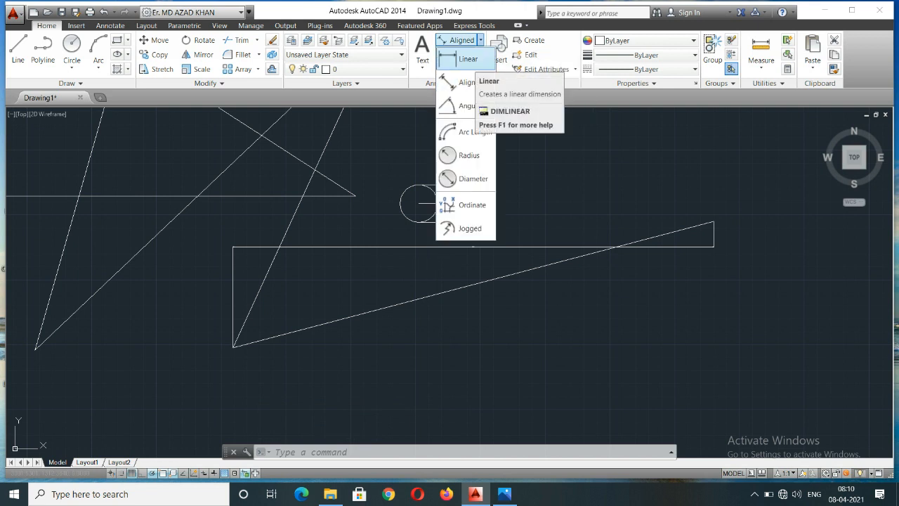
left_click(457, 59)
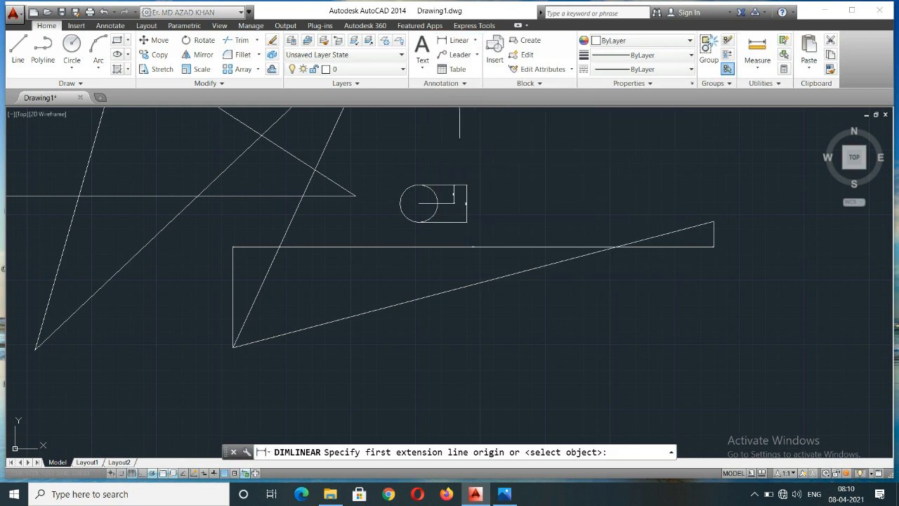
left_click(420, 185)
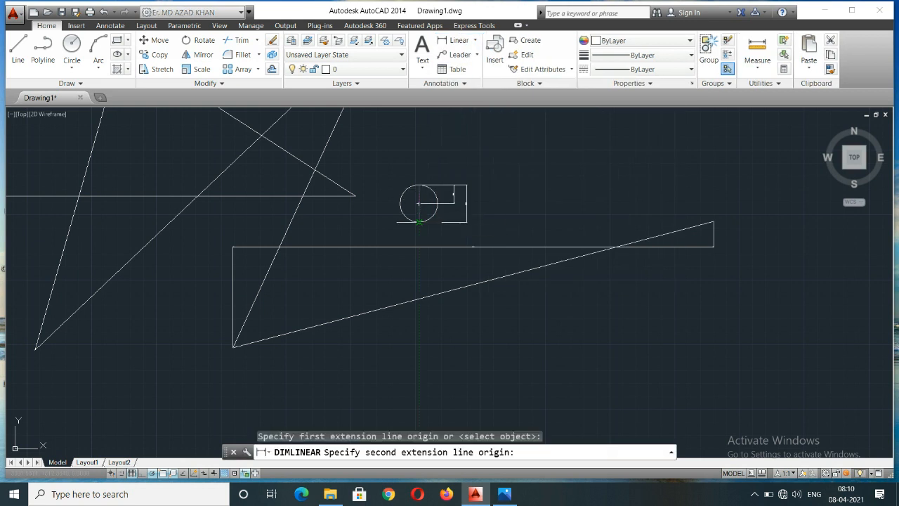
left_click(466, 222)
left_click(418, 204)
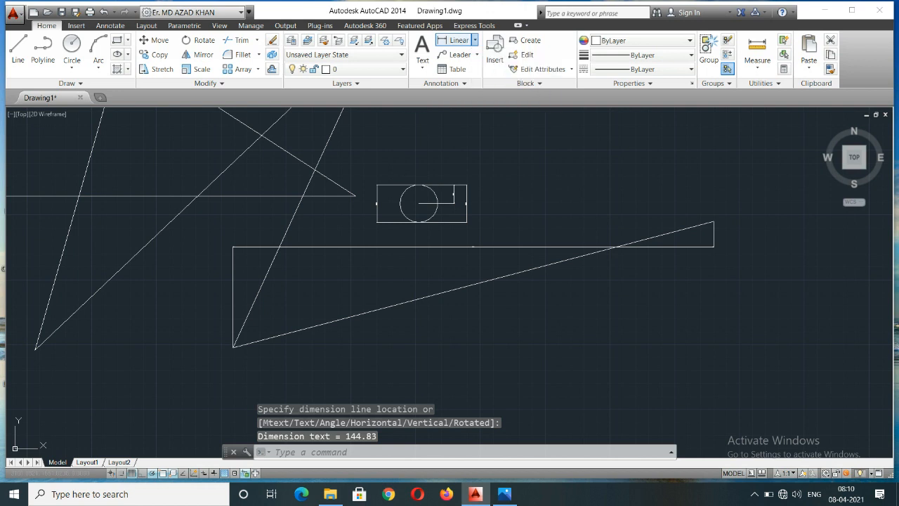
left_click(474, 40)
left_click(467, 105)
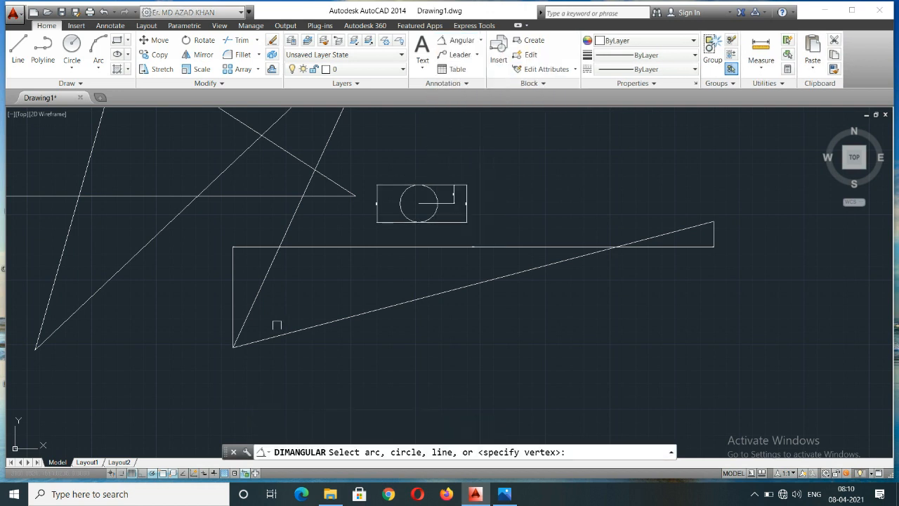
left_click(284, 333)
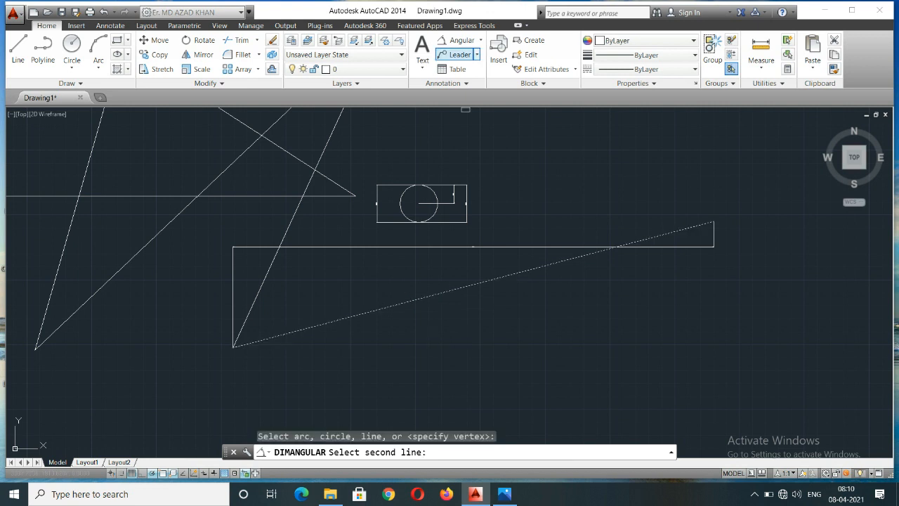
Step: Add an aligned dimension between the two ends of the long, gently sloping line, placed below it
left_click(480, 40)
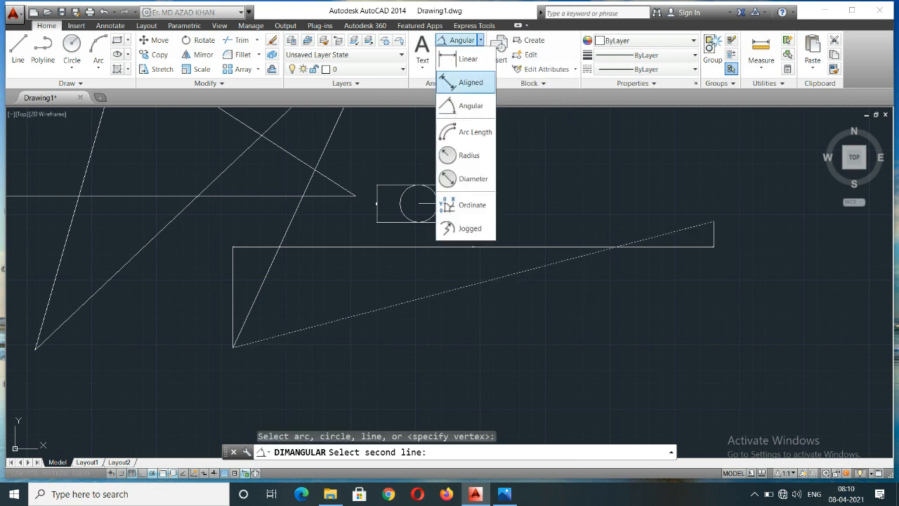
left_click(471, 82)
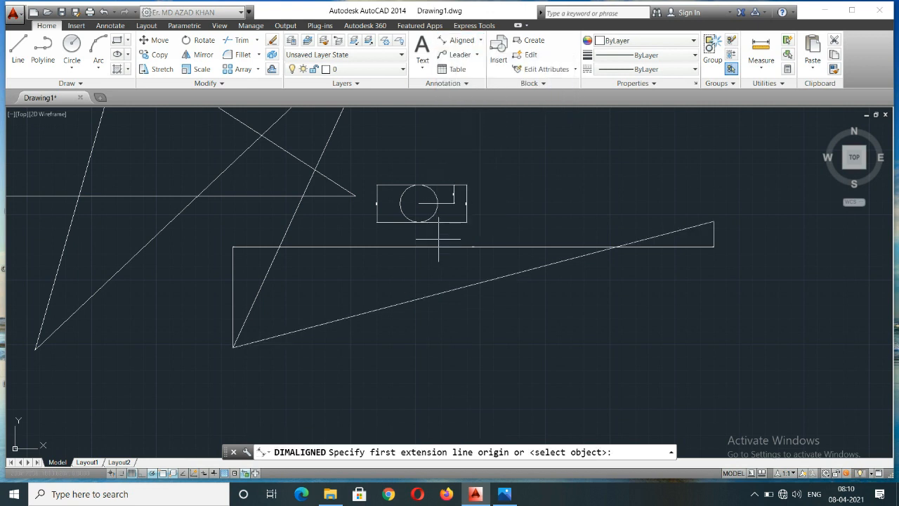
left_click(234, 344)
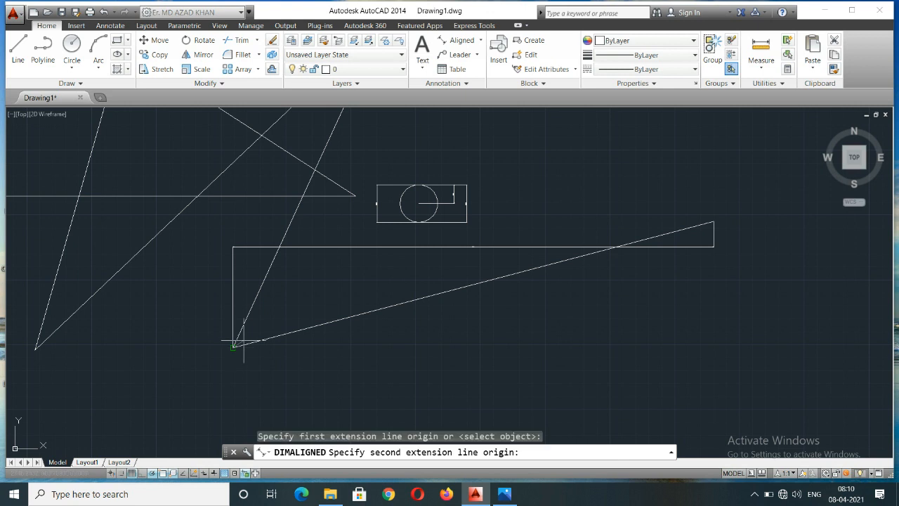
left_click(713, 221)
left_click(487, 311)
Step: Add an aligned dimension between the ends of the long steep diagonal, placed well outside to its upper left
scroll(489, 315, "up", 6)
scroll(489, 315, "down", 7)
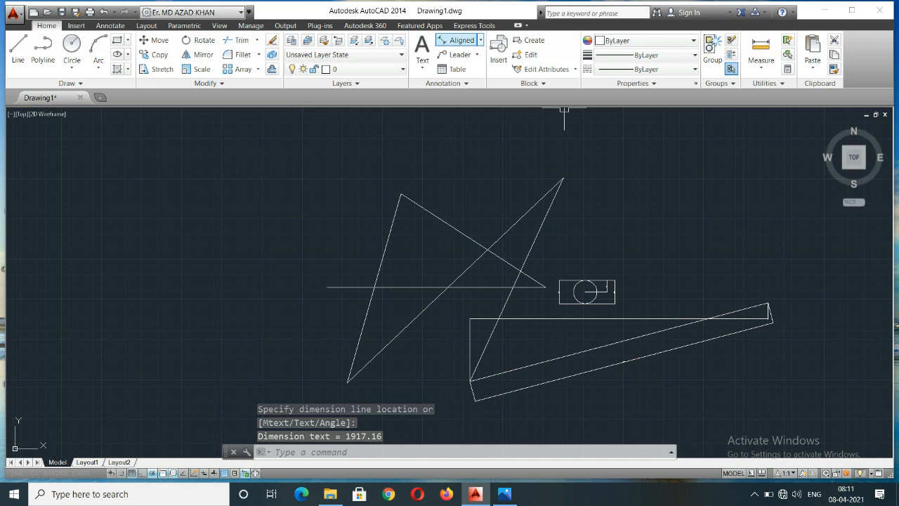
key("Return")
left_click(563, 177)
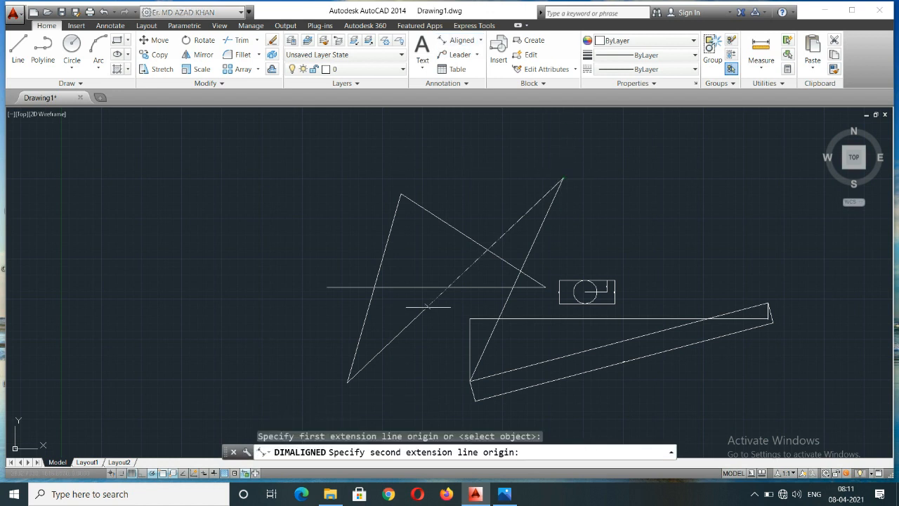
left_click(347, 381)
left_click(351, 225)
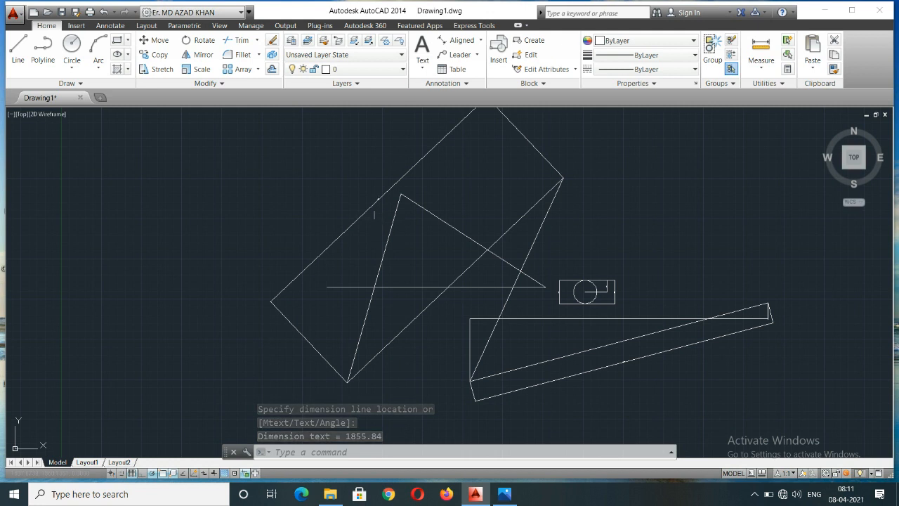
Step: Add a second aligned dimension between the same ends of the steep diagonal, placed just outside the first one
left_click(562, 178)
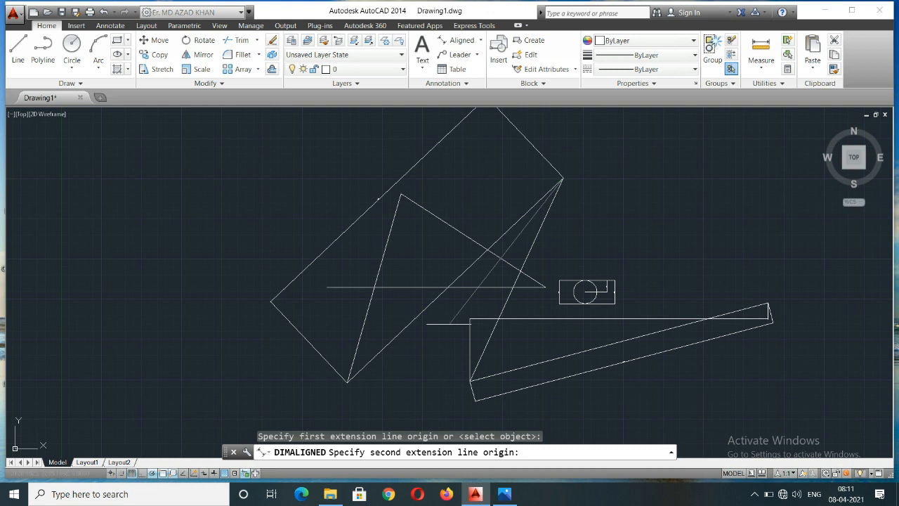
left_click(347, 381)
left_click(323, 212)
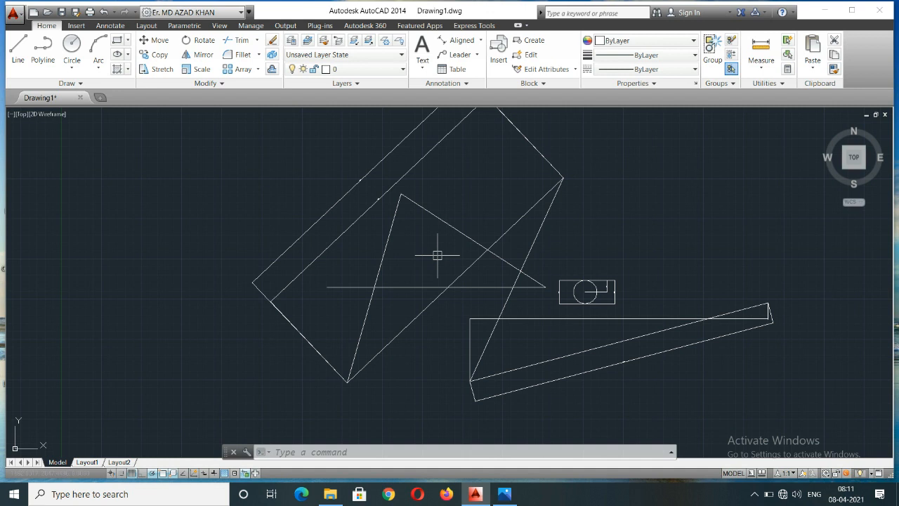
Step: Add an aligned dimension to the steep diagonal using object selection, placed outside its two existing dimensions
key("Return")
key("Return")
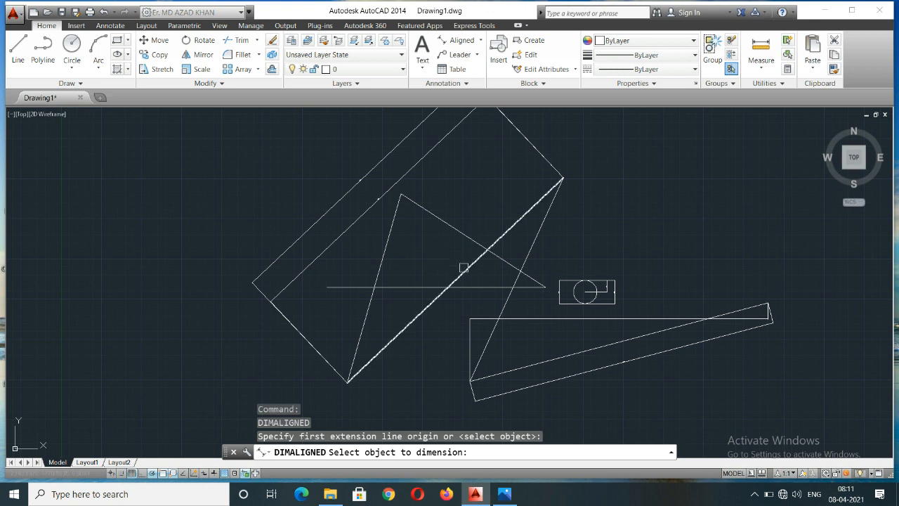
left_click(463, 268)
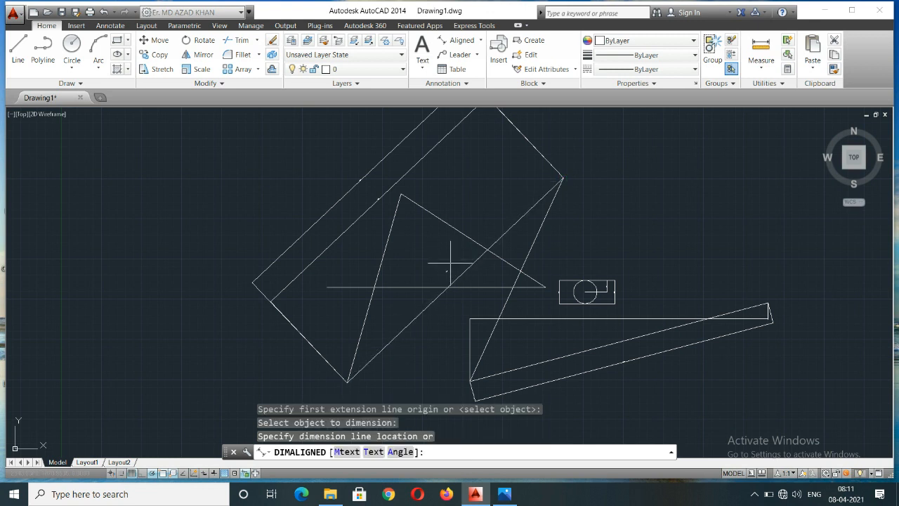
left_click(320, 170)
Step: Add an aligned dimension to the long, gently sloping line using object selection, placed below its existing dimension
middle_click_drag(488, 308, 410, 249)
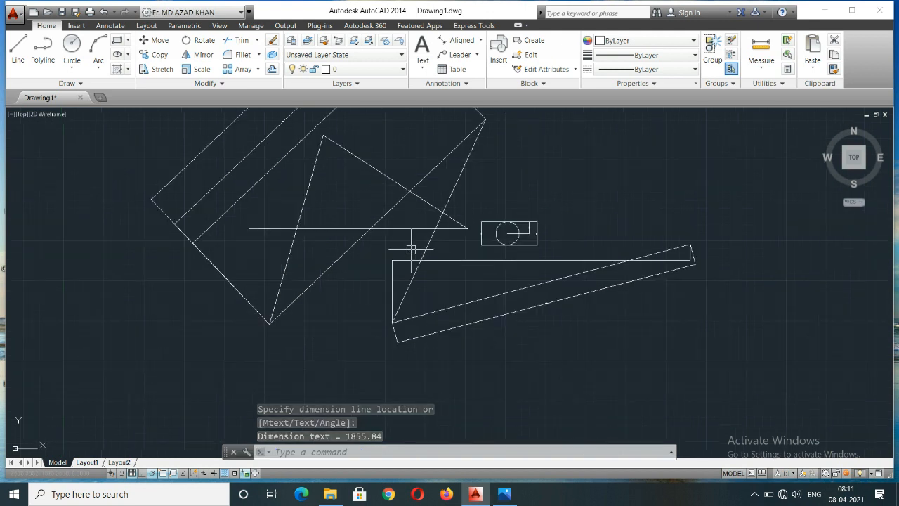
key("Return")
key("Return")
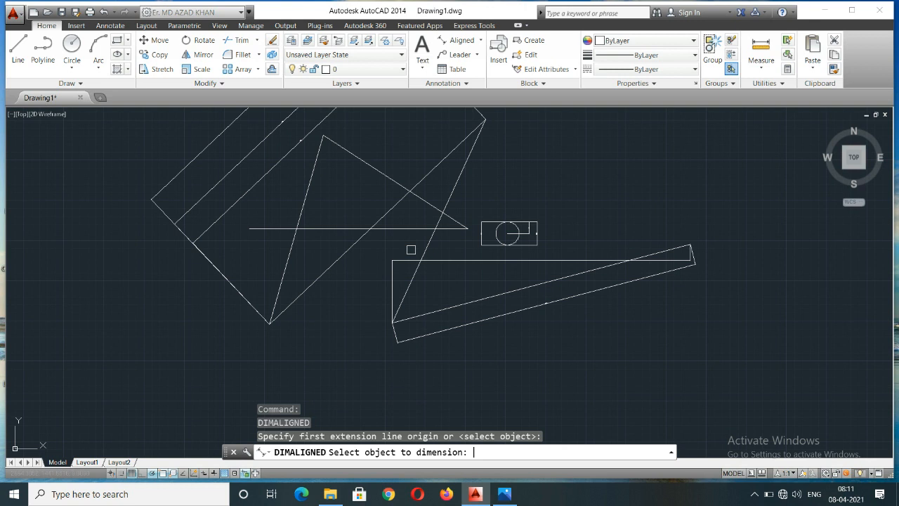
left_click(545, 311)
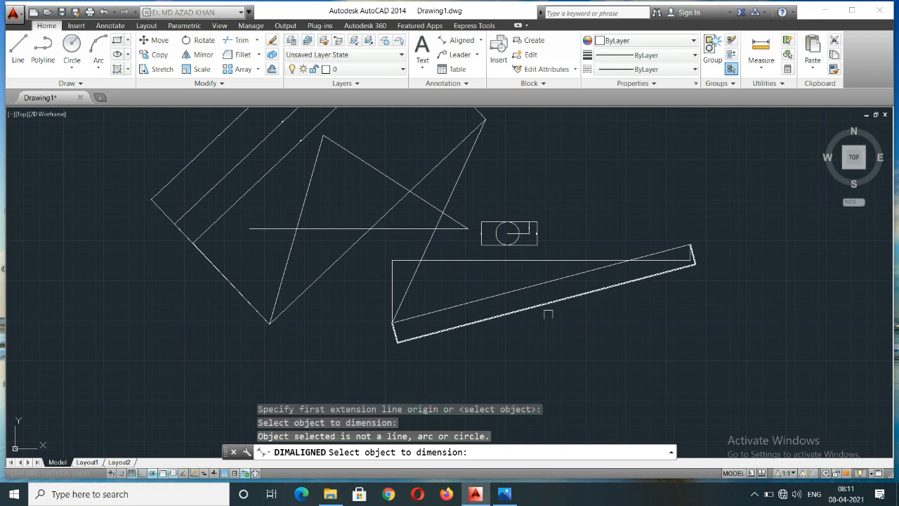
left_click(566, 281)
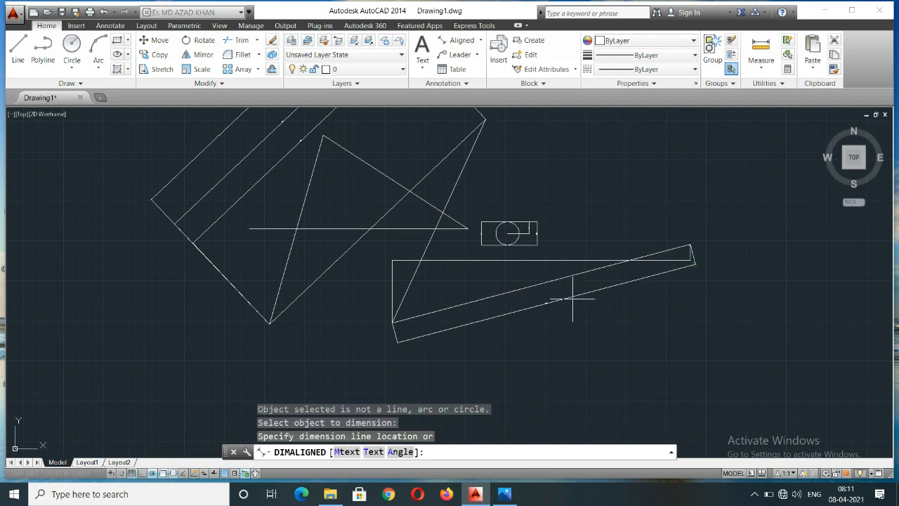
scroll(547, 329, "up", 5)
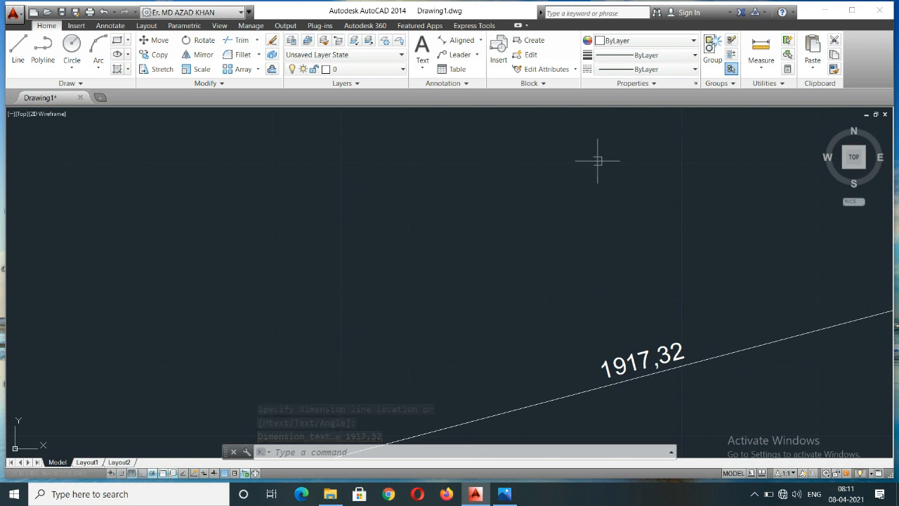
scroll(295, 199, "down", 8)
middle_click_drag(267, 212, 452, 259)
scroll(491, 237, "down", 6)
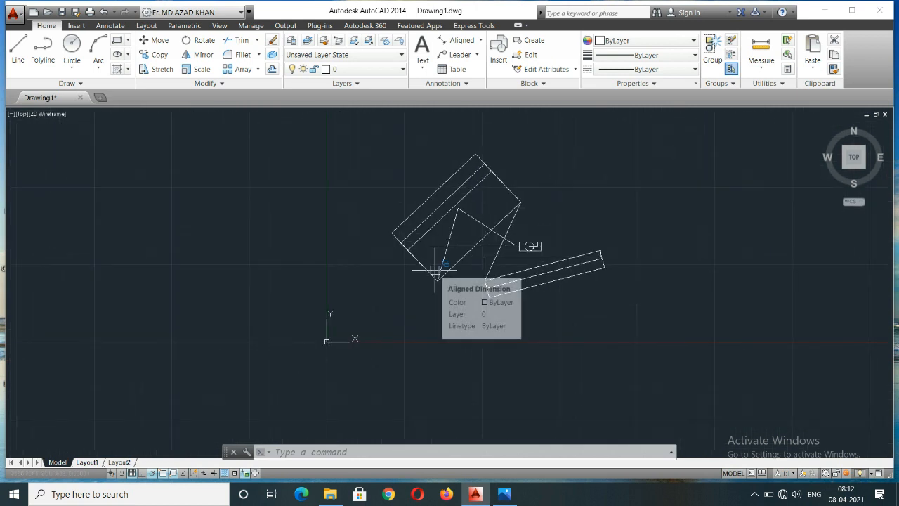
type("d")
key("Down")
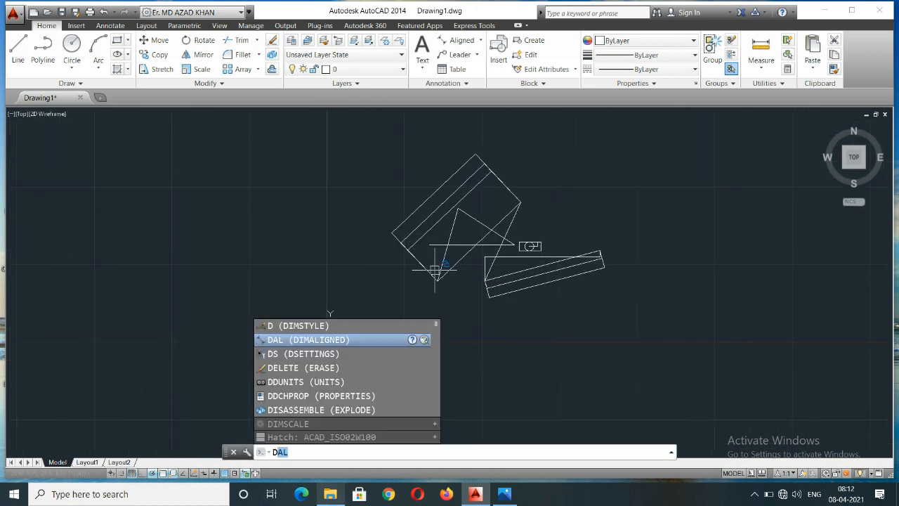
left_click(323, 367)
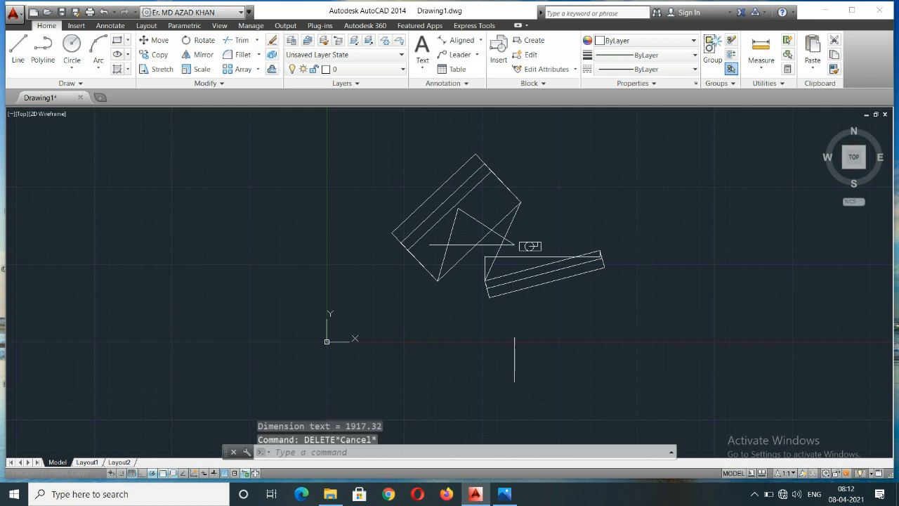
key("Escape")
key("Escape")
key("Escape")
Step: Open the ISO-25 dimension style for modification and set its dimension line lineweight to 0.00 mm
type("d")
key("Return")
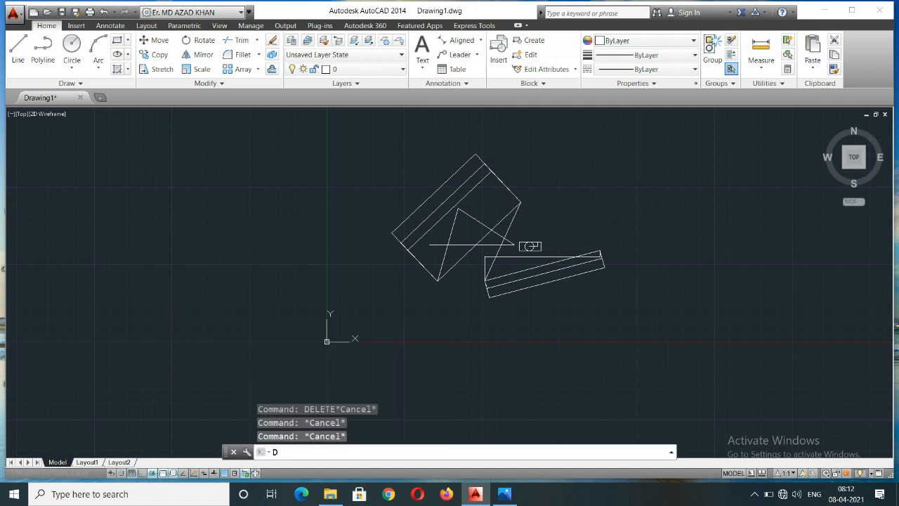
left_click(580, 221)
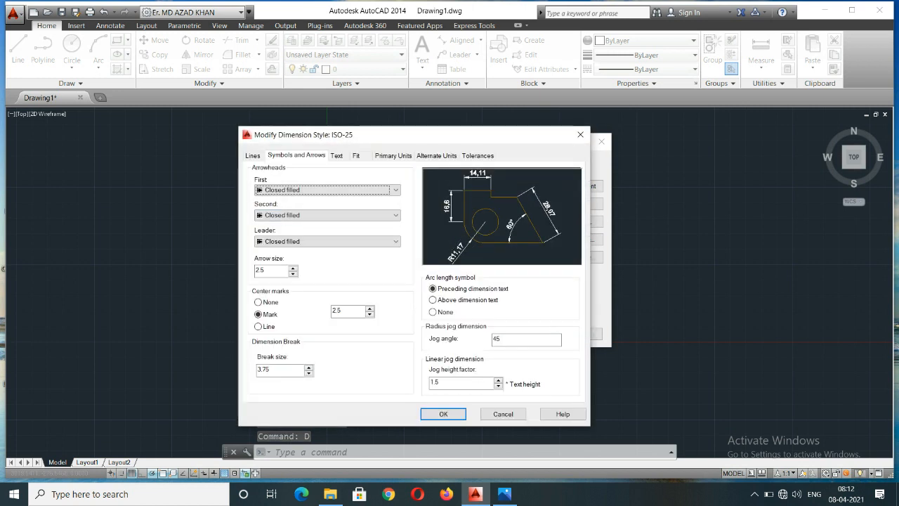
left_click(252, 155)
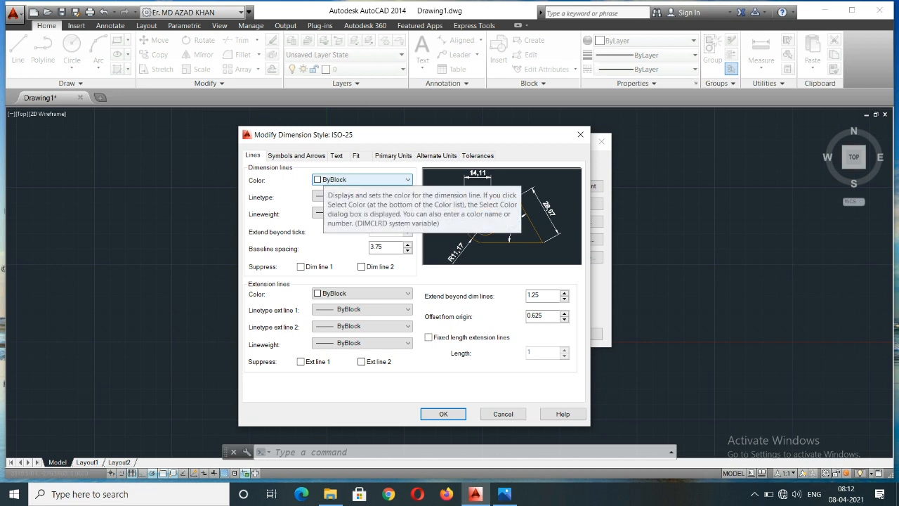
left_click(330, 180)
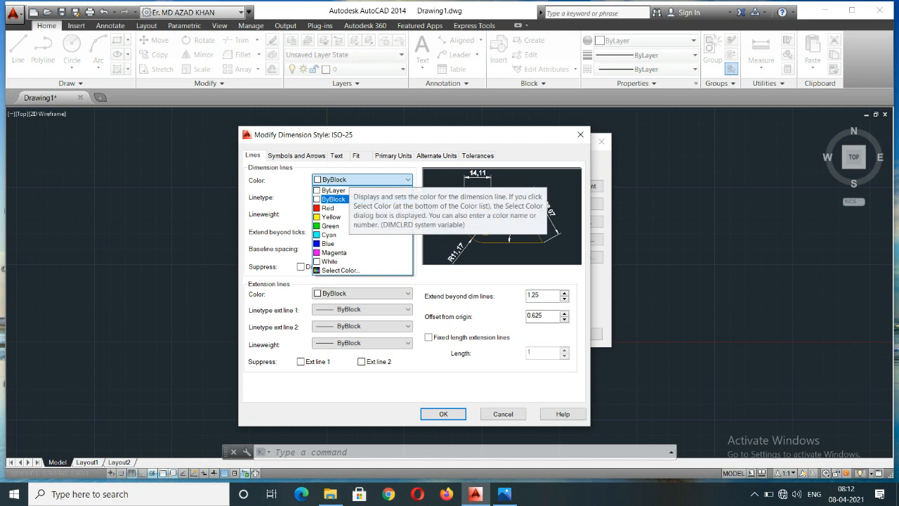
left_click(349, 179)
left_click(349, 195)
left_click(349, 215)
left_click(358, 212)
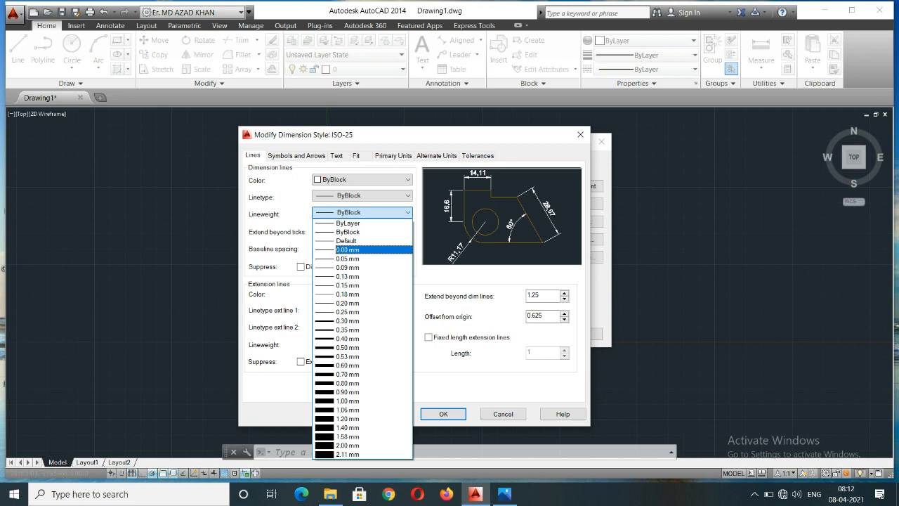
left_click(347, 249)
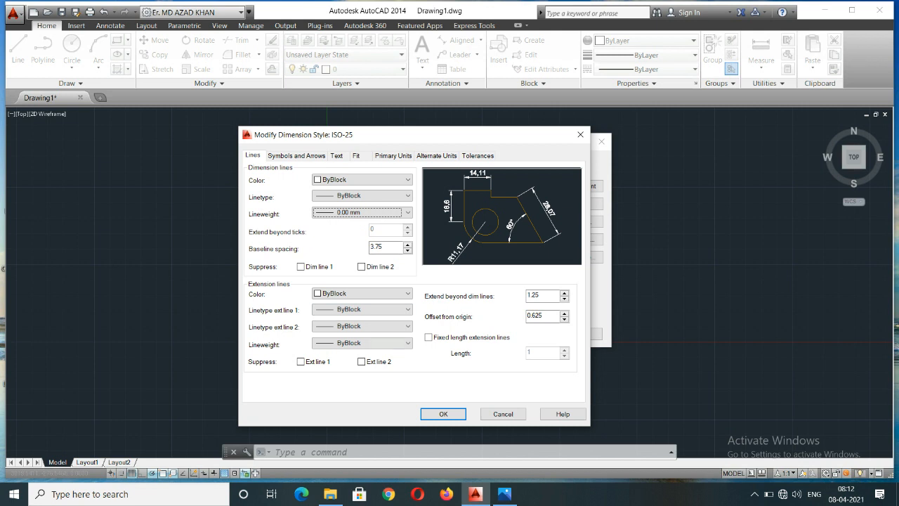
Step: Set the arrow size of the ISO-25 style to 70, keeping the second arrowhead as Closed filled
left_click(296, 155)
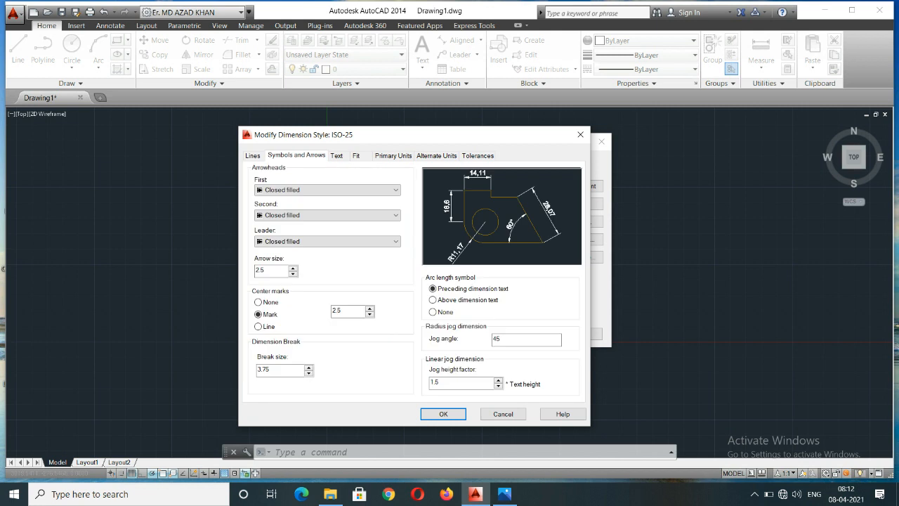
double_click(261, 270)
type("70")
left_click(309, 215)
left_click(295, 225)
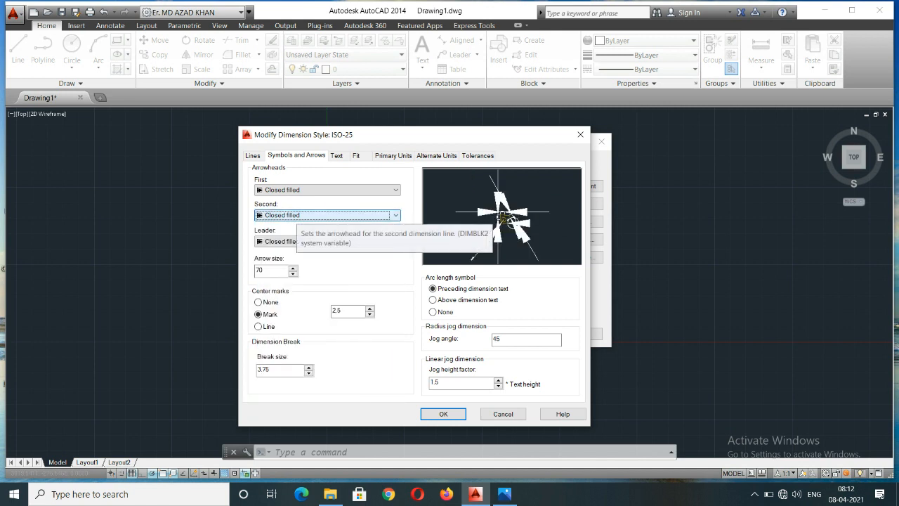
Step: Set the dimension text height of the ISO-25 style to 100
left_click(336, 155)
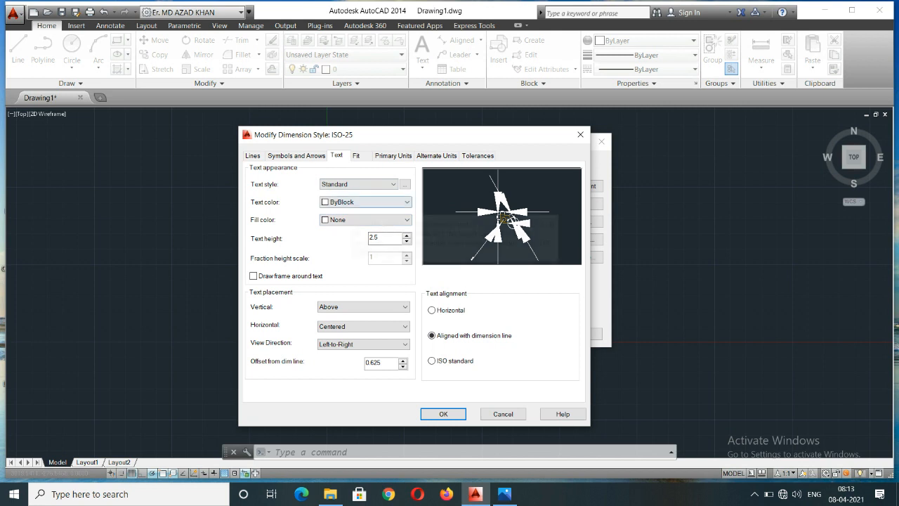
double_click(381, 237)
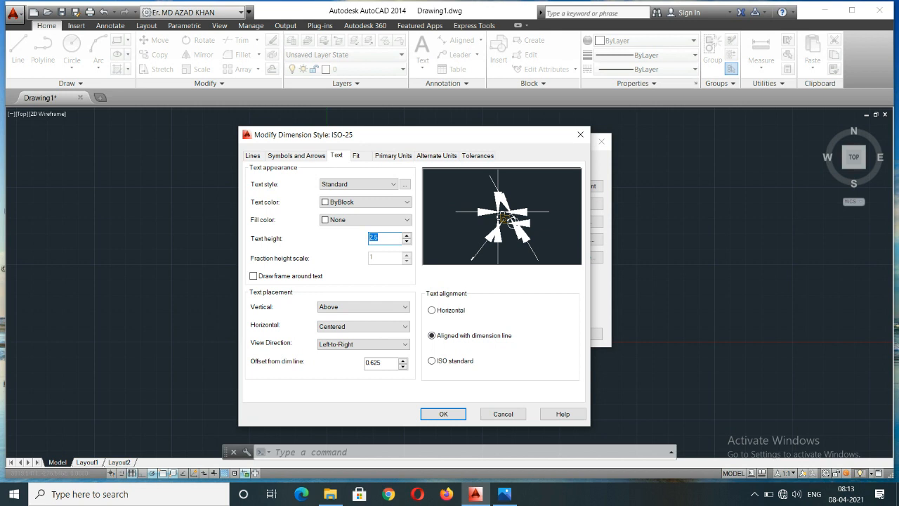
type("100")
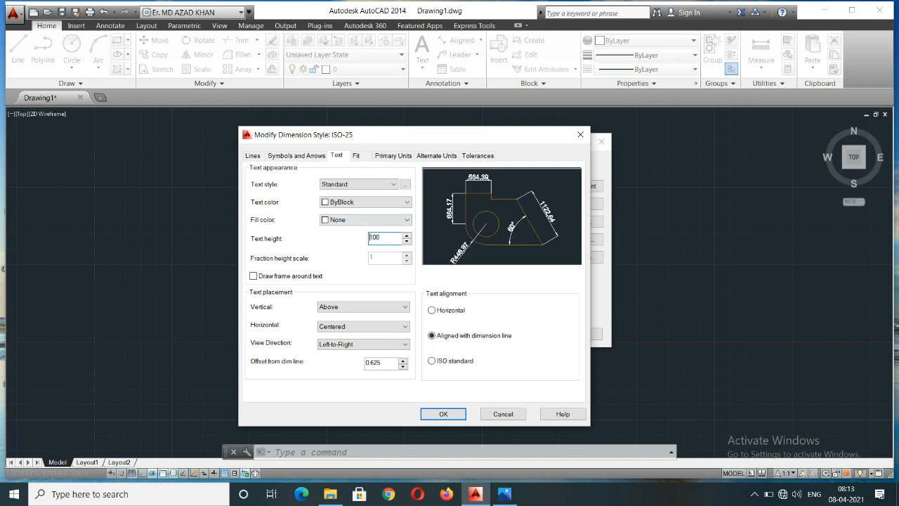
Step: Turn on leading and trailing zero suppression for angular dimensions in the primary units, keeping the linear precision at 0.00
left_click(356, 156)
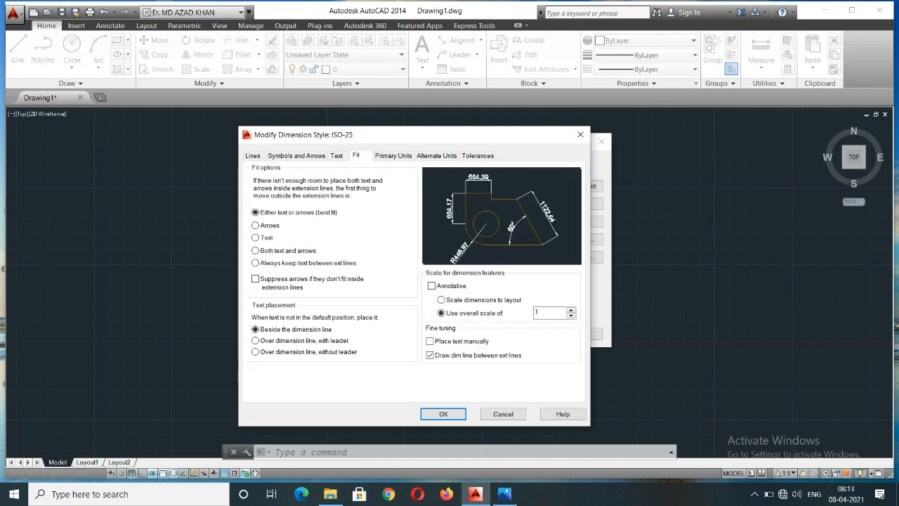
left_click(393, 155)
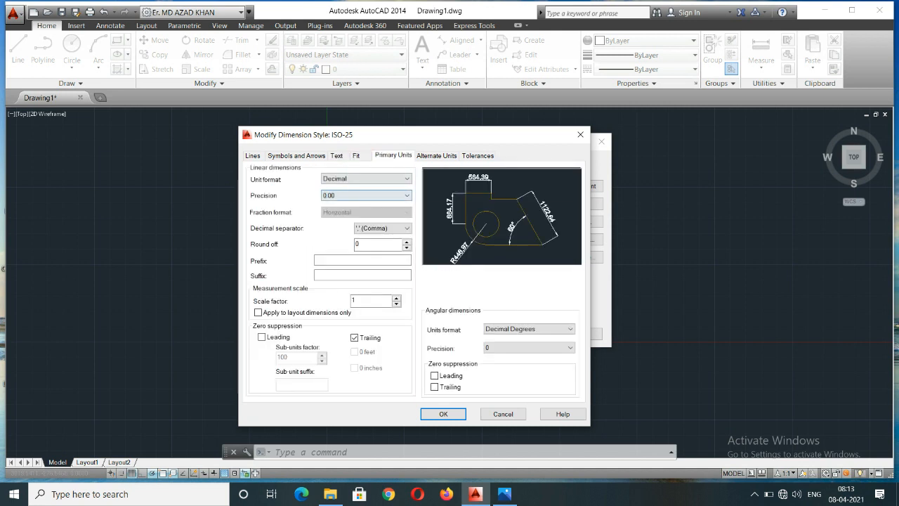
left_click(406, 195)
left_click(338, 195)
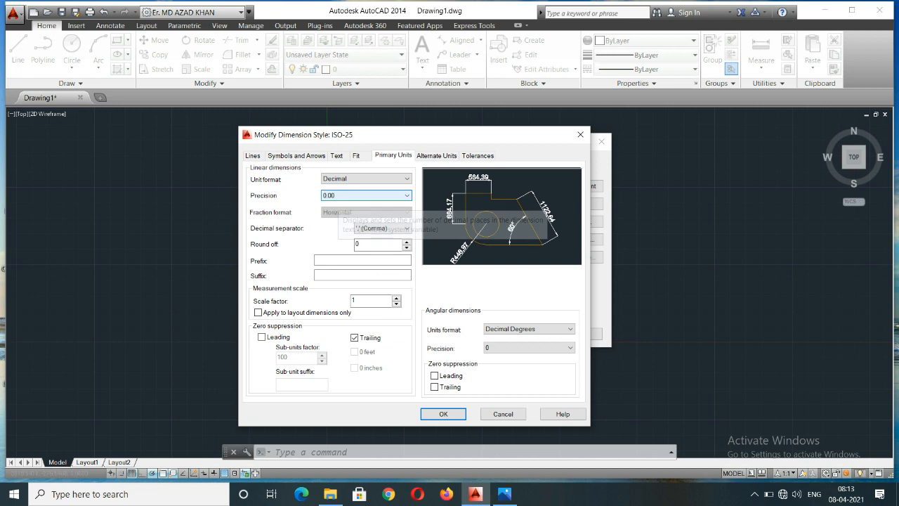
left_click(434, 375)
left_click(434, 386)
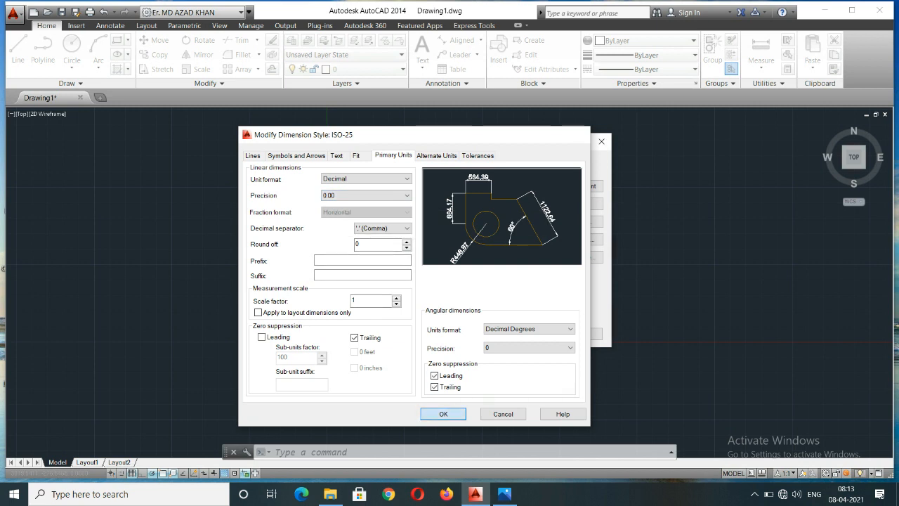
Step: Save the ISO-25 style changes and make it the current dimension style, closing the Dimension Style Manager
left_click(443, 413)
left_click(579, 186)
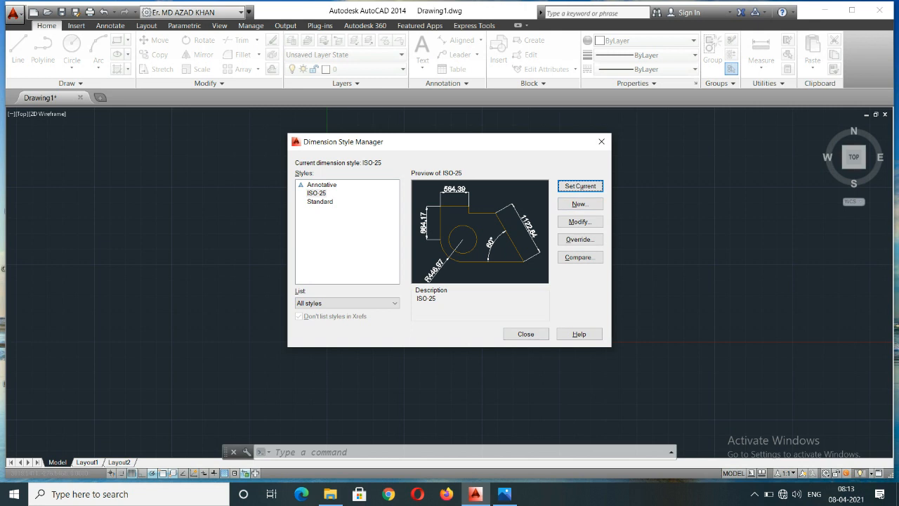
left_click(525, 333)
scroll(493, 264, "up", 4)
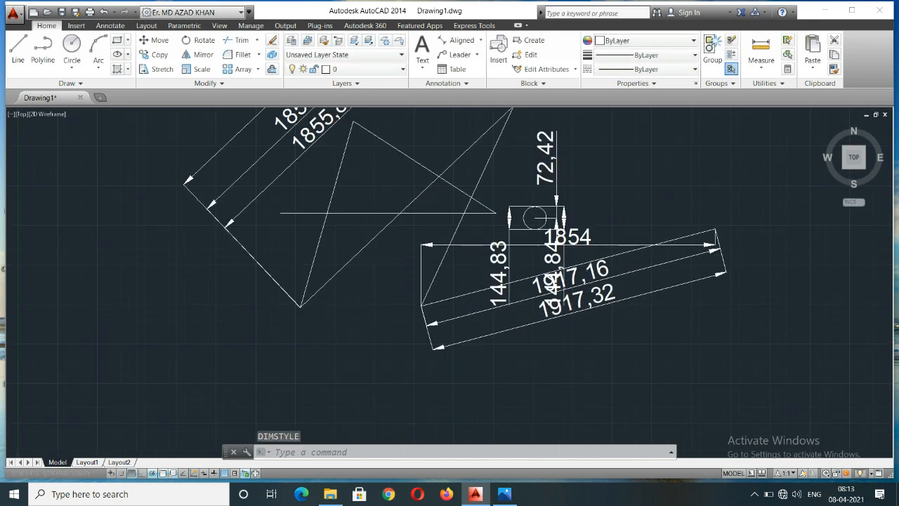
Step: Set the linear dimension precision of the ISO-25 style to 0 and close the Dimension Style Manager
scroll(572, 330, "down", 4)
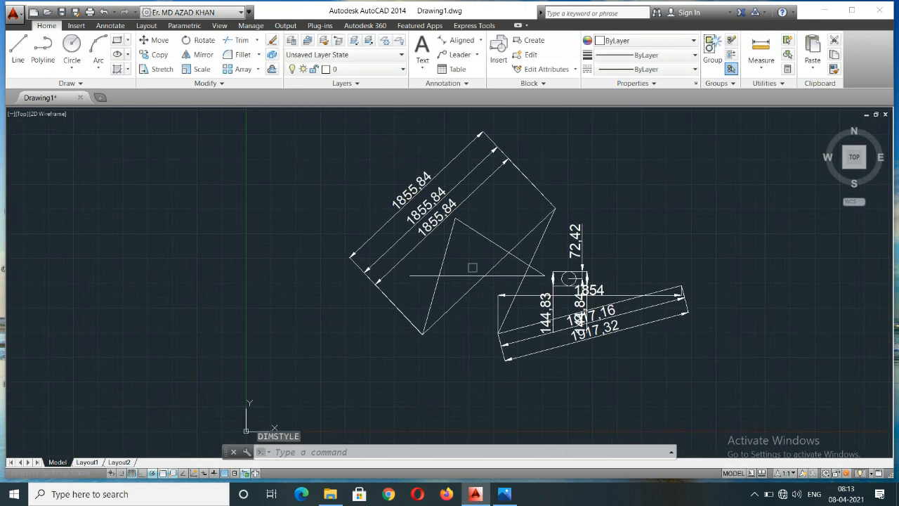
scroll(433, 218, "up", 4)
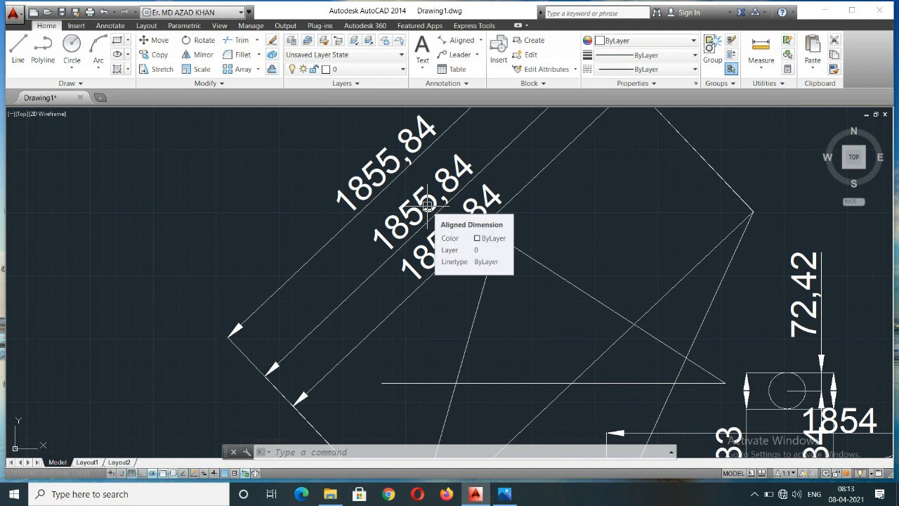
type("d")
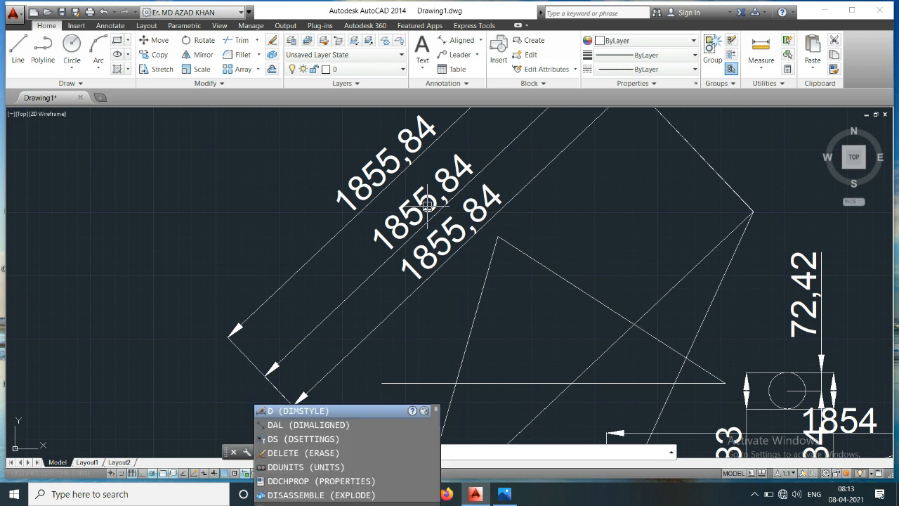
key("Return")
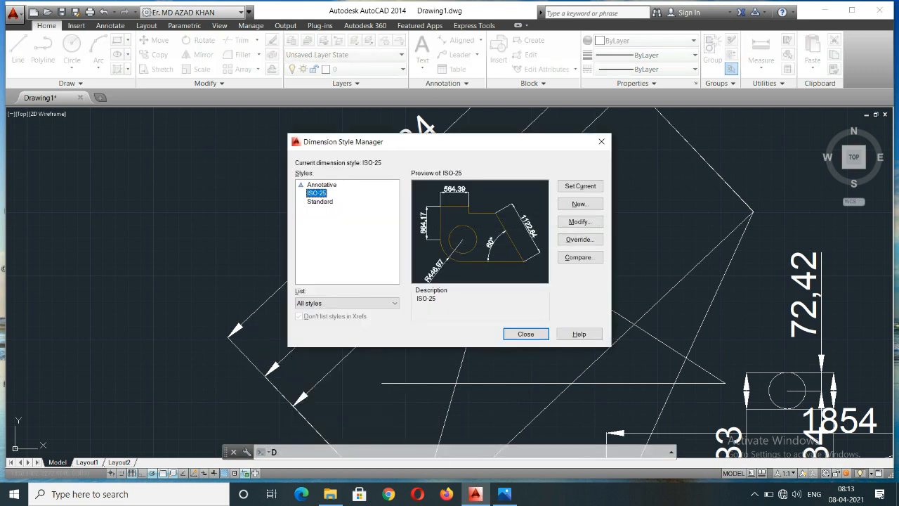
key("alt+m")
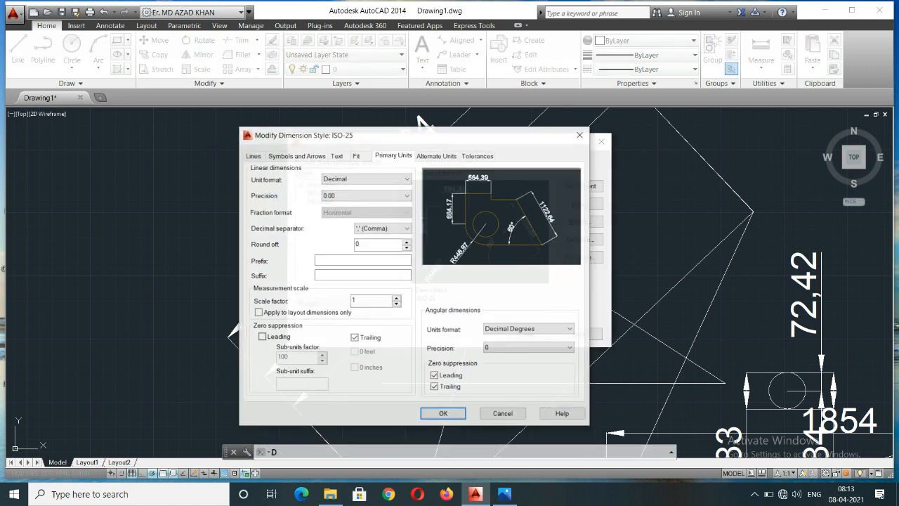
left_click(366, 196)
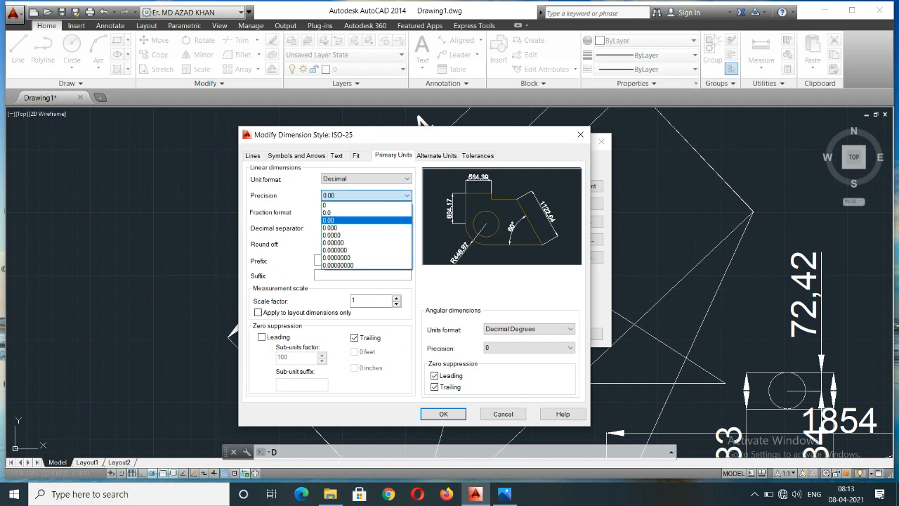
left_click(337, 205)
key("Return")
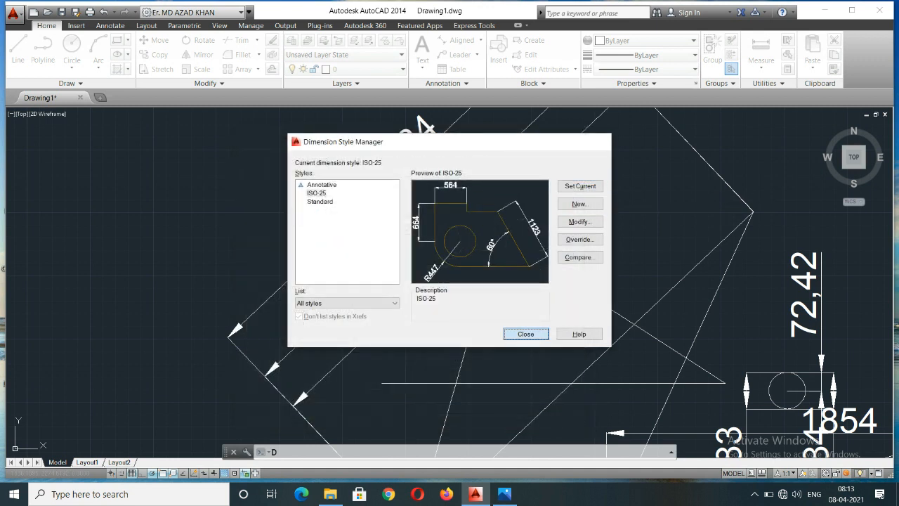
left_click(525, 333)
scroll(317, 184, "down", 2)
middle_click_drag(553, 301, 505, 259)
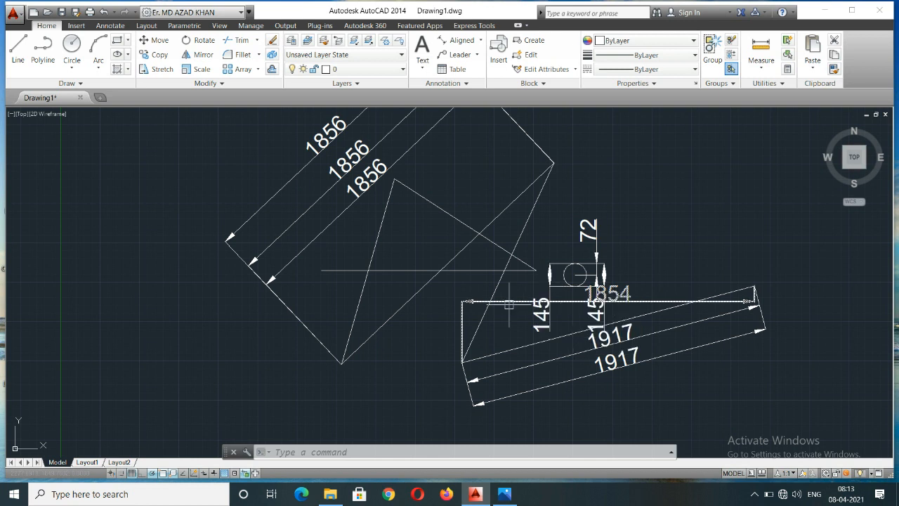
middle_click_drag(463, 267, 464, 303)
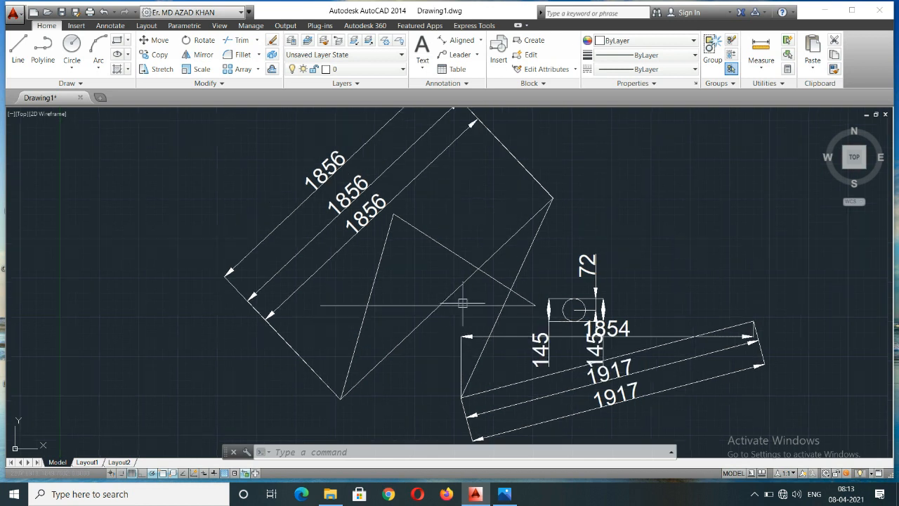
left_click(365, 211)
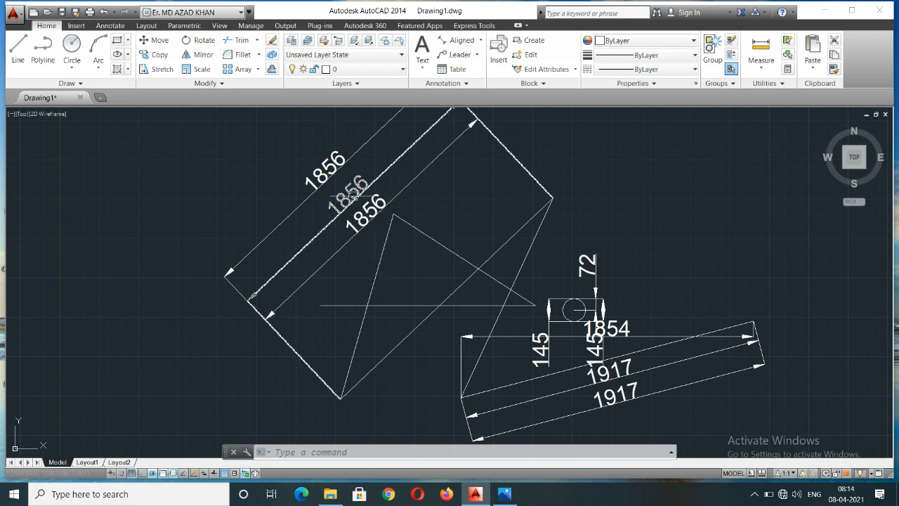
key("Escape")
Step: Move the circle together with its three dimensions into the clear space above the 1854 dimension
middle_click_drag(595, 390, 490, 319)
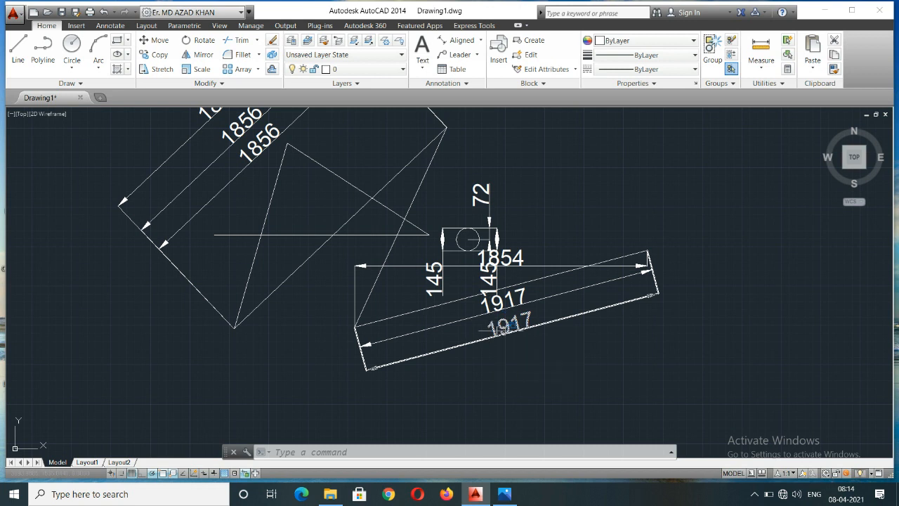
scroll(530, 302, "up", 4)
left_click(530, 302)
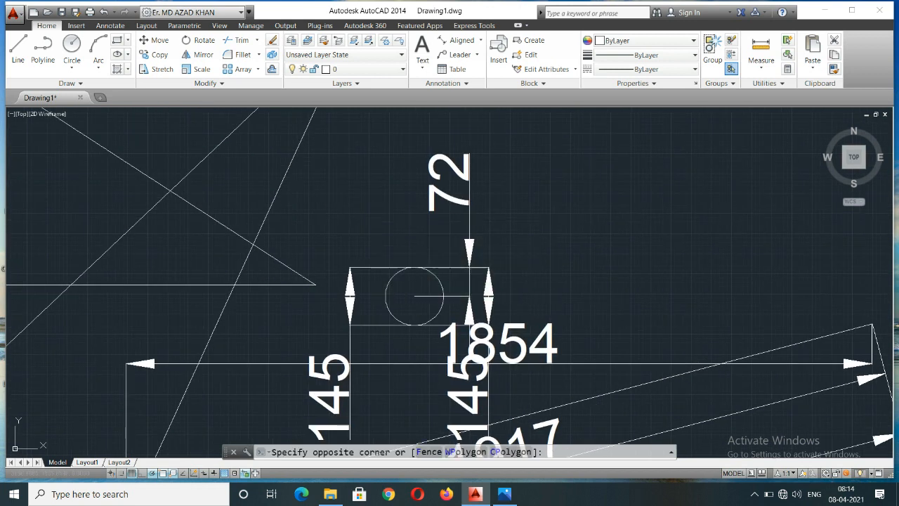
left_click(374, 222)
type("M")
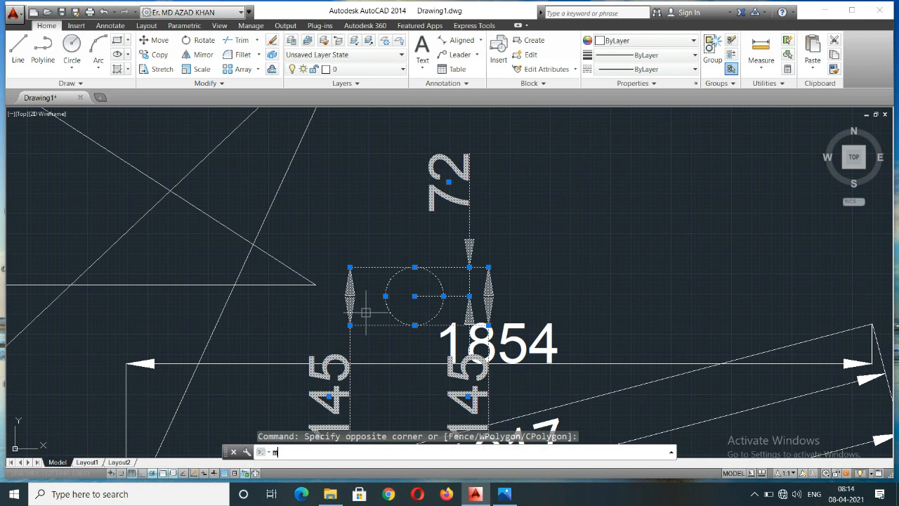
key("Return")
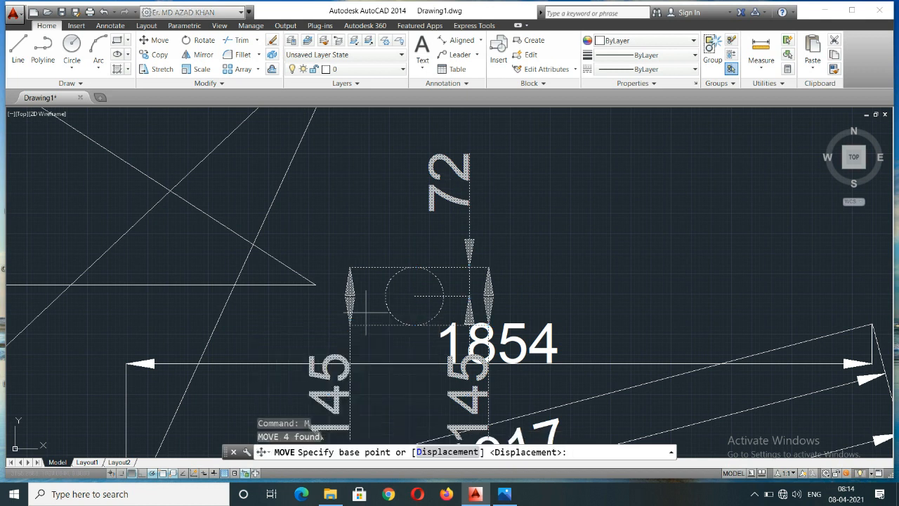
left_click(415, 295)
middle_click_drag(558, 211, 376, 352)
left_click(445, 259)
scroll(526, 259, "down", 1)
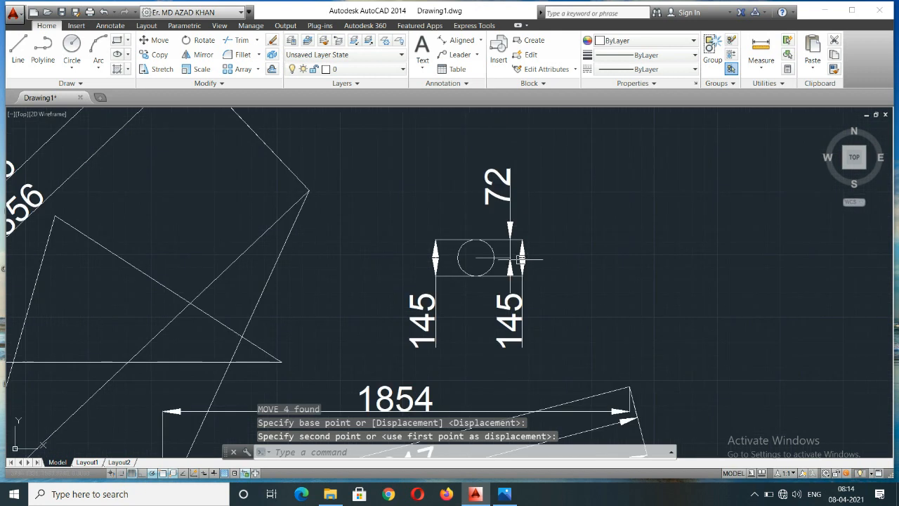
Step: Select the circle's three dimensions and open their properties
middle_click_drag(527, 259, 474, 181)
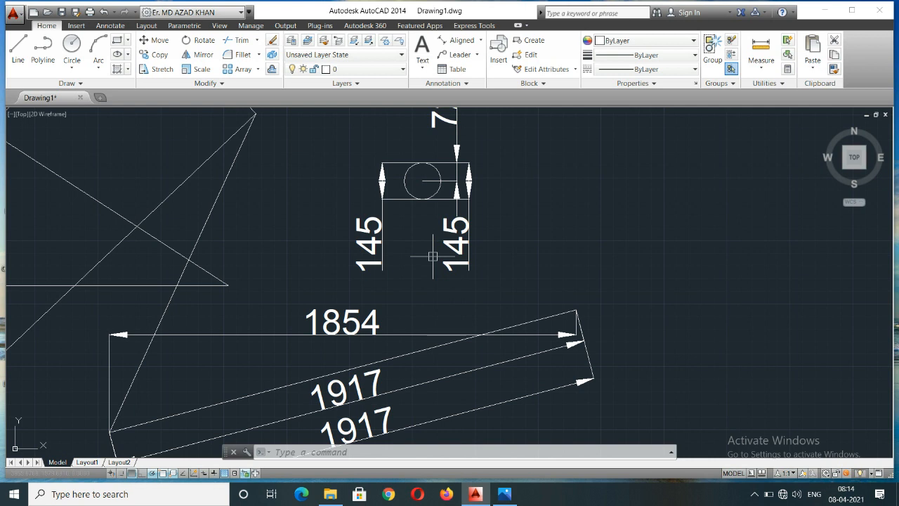
left_click(483, 279)
left_click(368, 226)
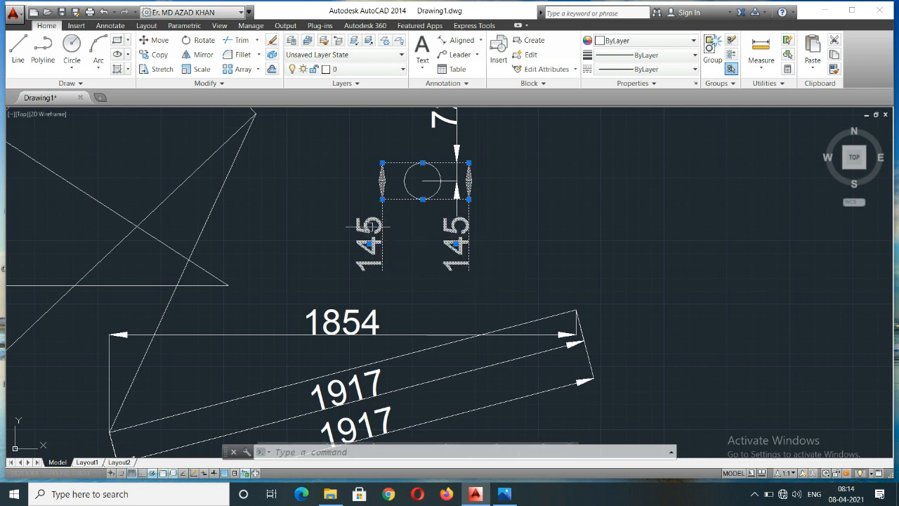
middle_click_drag(468, 166, 462, 235)
left_click(471, 208)
left_click(415, 157)
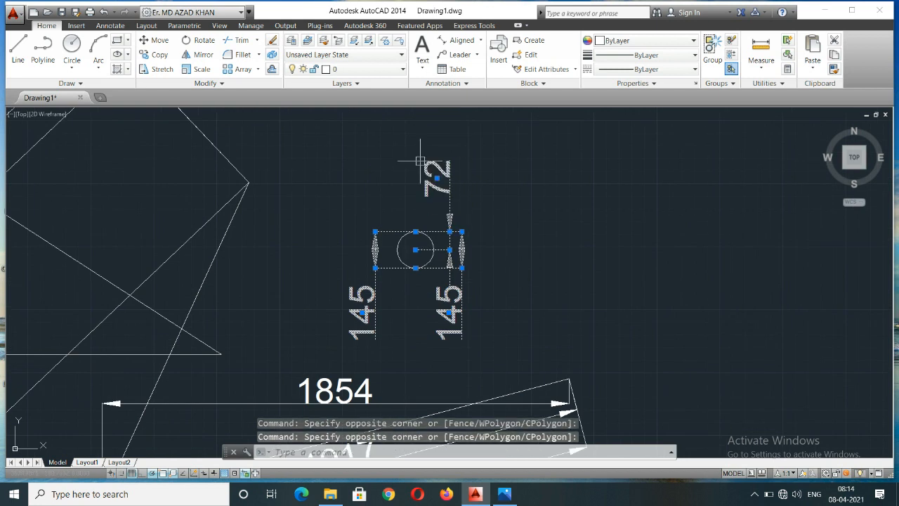
scroll(467, 231, "down", 2)
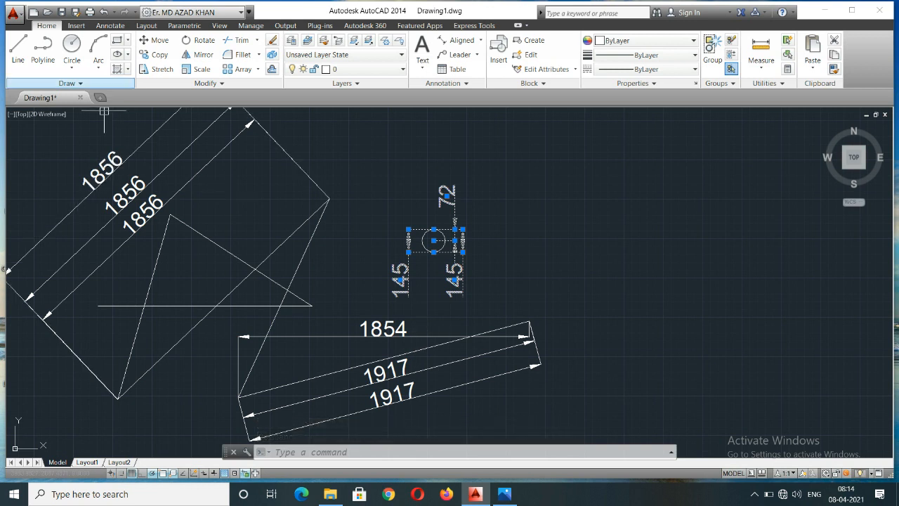
right_click(577, 155)
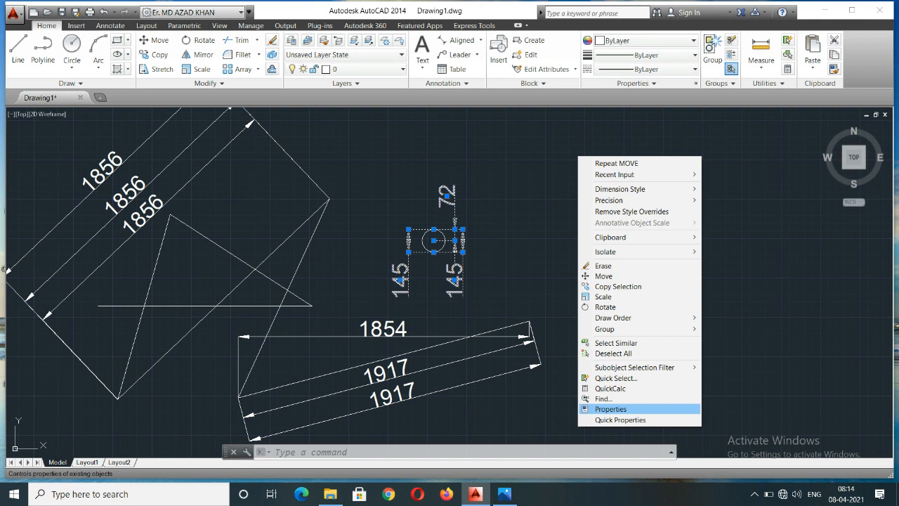
left_click(611, 409)
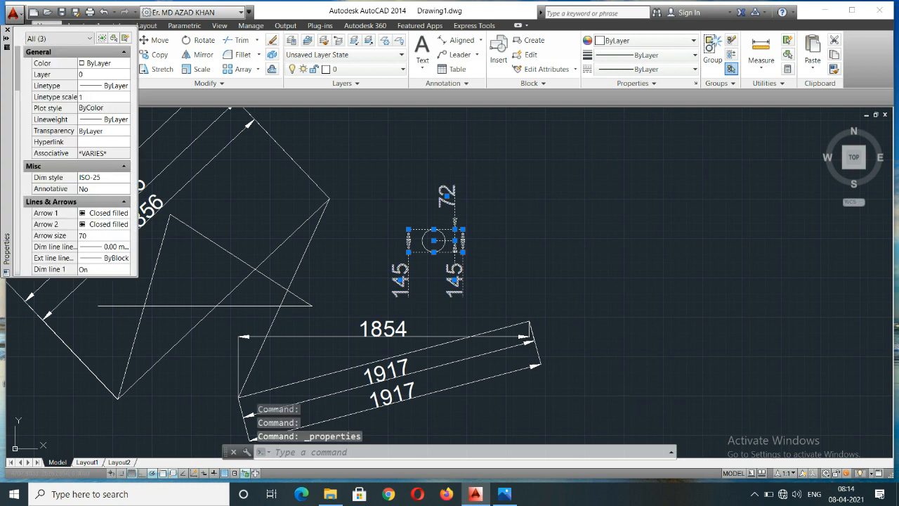
Step: Limit the property editing to the aligned dimensions in the selection and dock the Properties palette
mouse_move(7, 141)
left_mouse_down()
mouse_move(573, 229)
mouse_move(600, 240)
left_mouse_up()
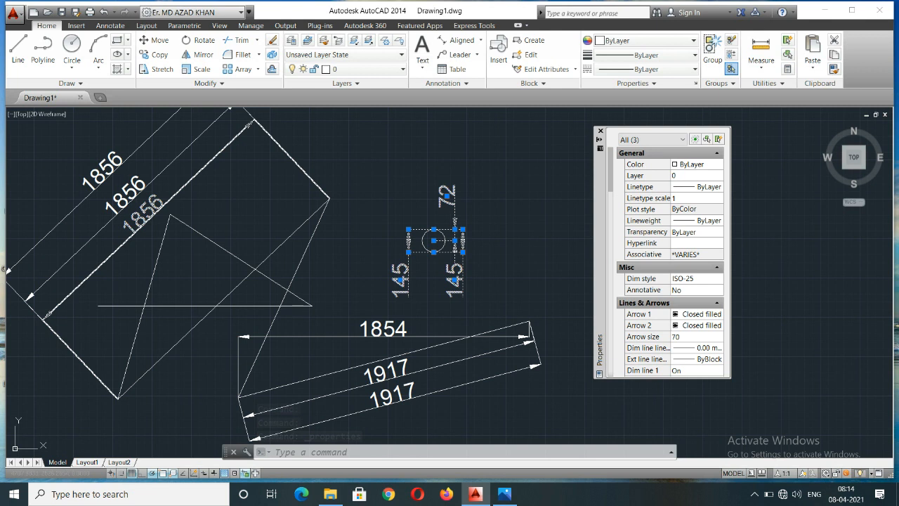
left_click(653, 139)
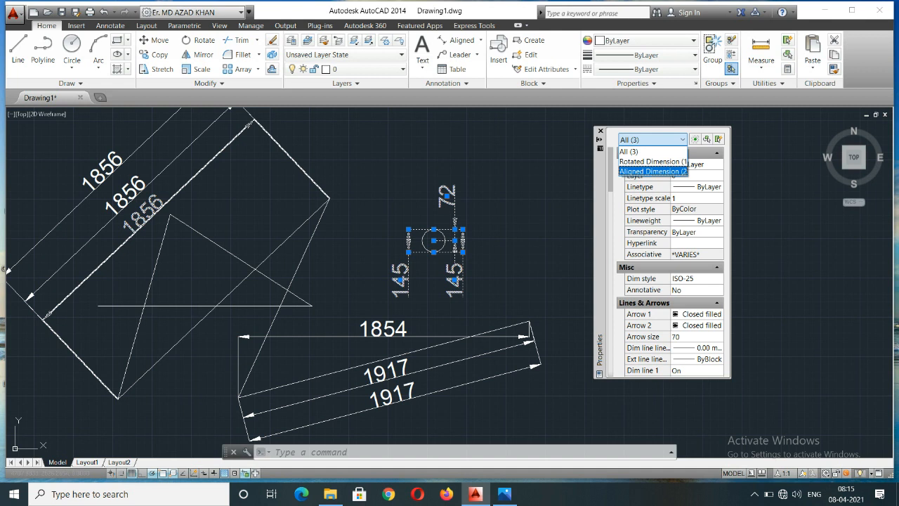
left_click(652, 170)
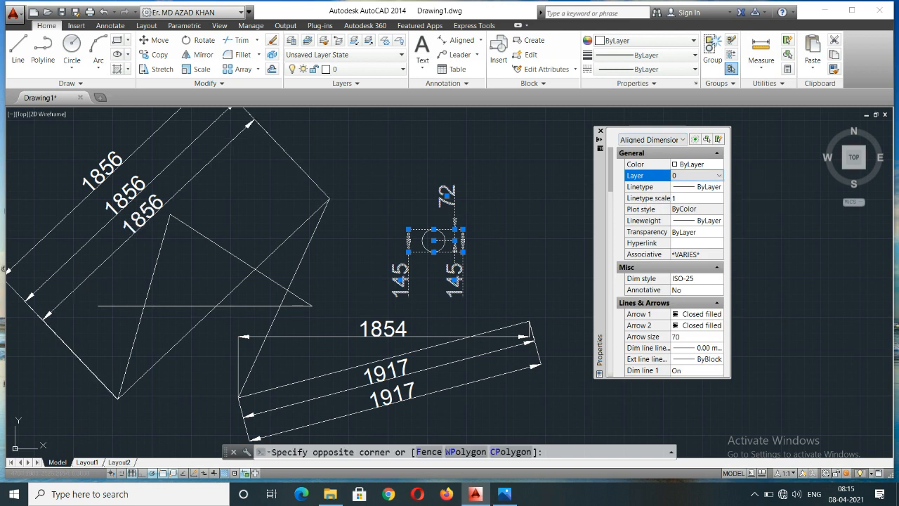
double_click(600, 210)
left_click(689, 209)
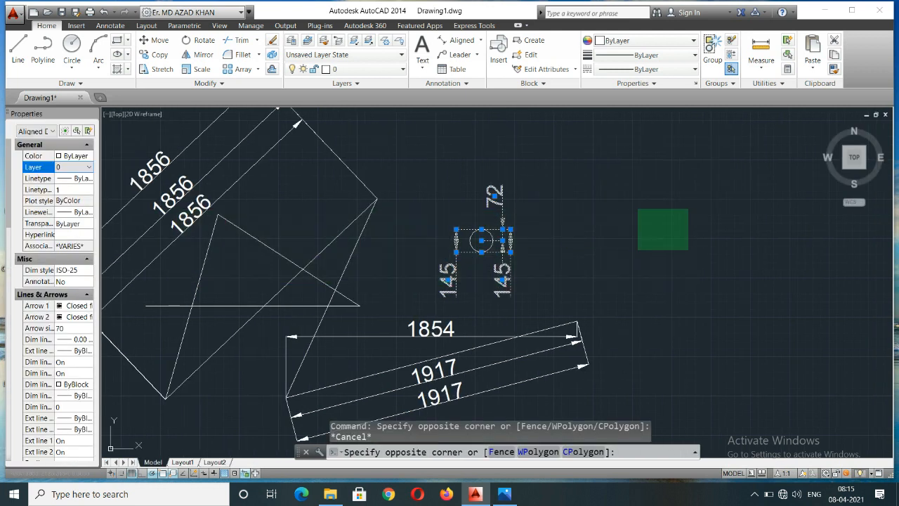
left_click(631, 249)
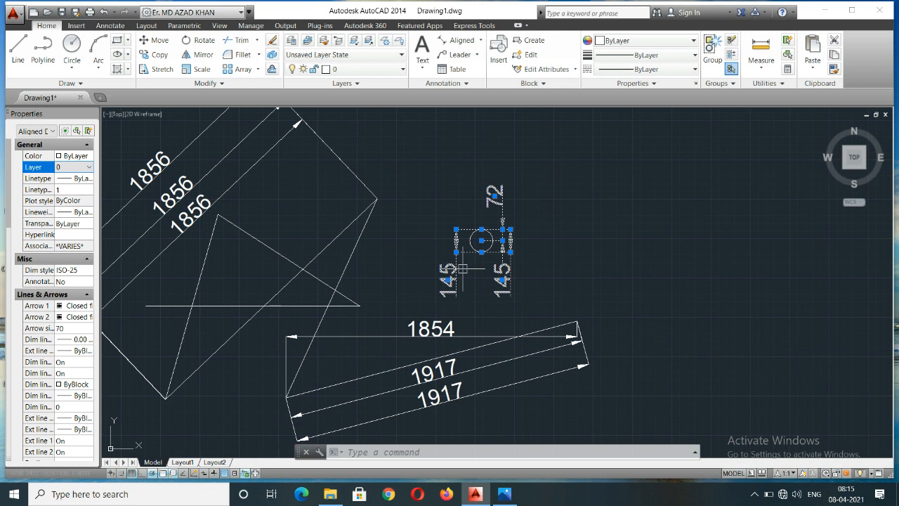
left_click(525, 214)
left_click(461, 161)
Step: Set the arrow size of the circle's selected aligned dimensions to 40
scroll(450, 295, "up", 5)
scroll(443, 280, "up", 2)
scroll(443, 279, "up", 2)
scroll(470, 277, "down", 5)
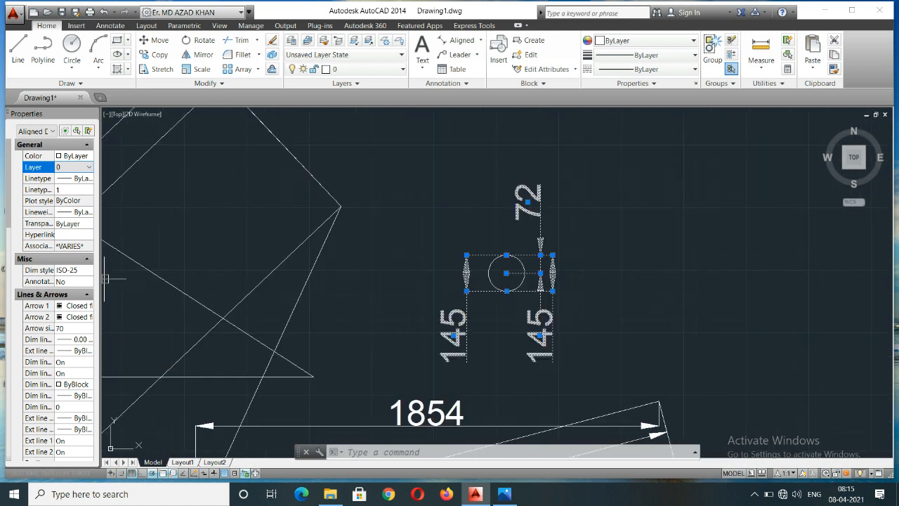
scroll(71, 249, "down", 3)
scroll(70, 254, "down", 3)
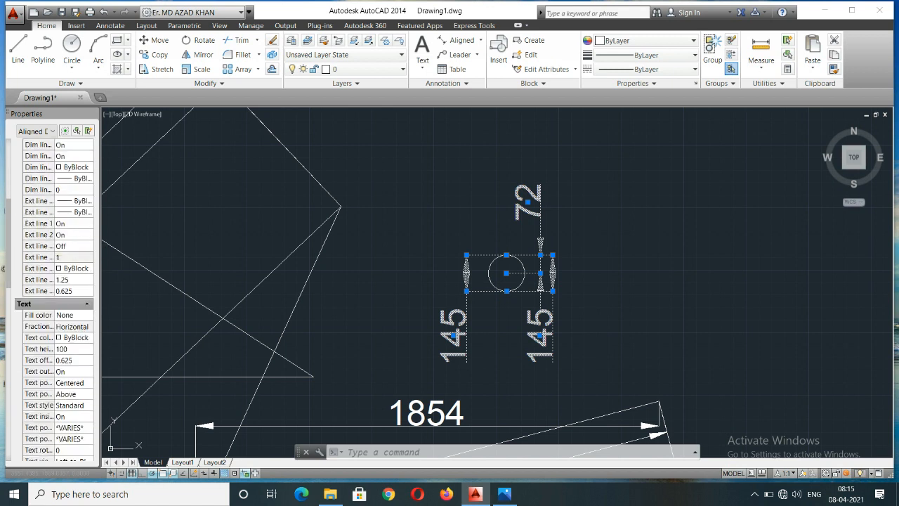
scroll(53, 281, "up", 6)
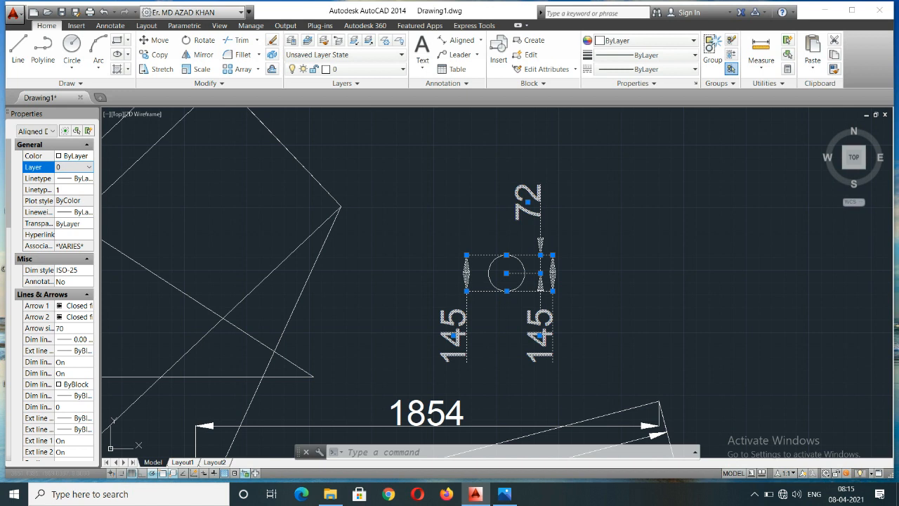
left_click(69, 328)
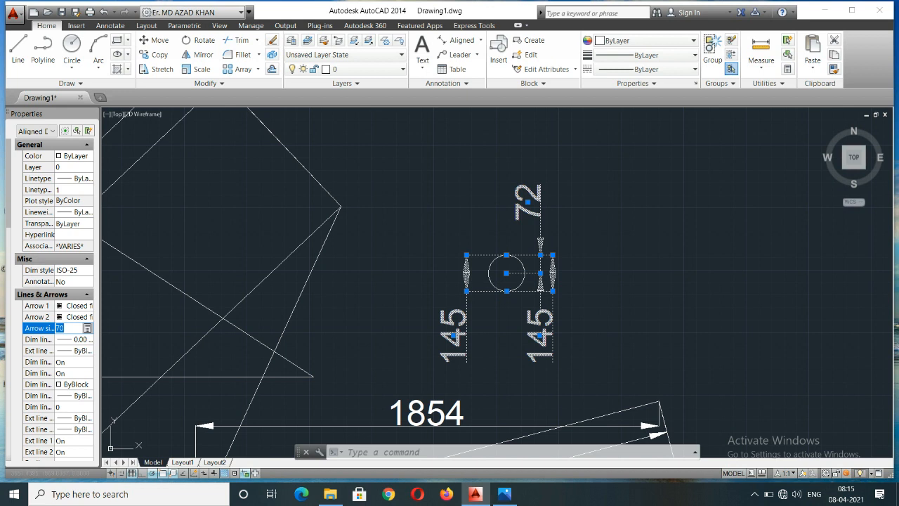
type("40")
key("Return")
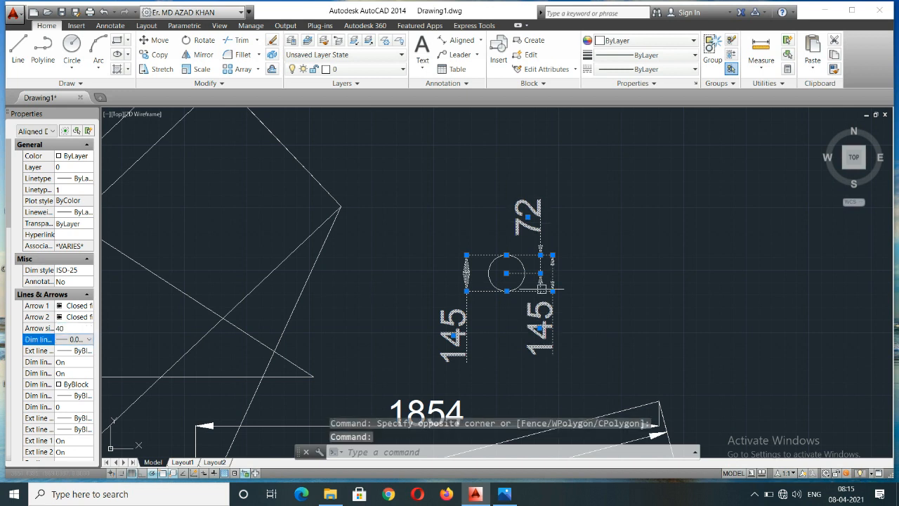
Step: Set the arrow size of the circle's selected aligned dimensions to 30
scroll(575, 287, "up", 4)
scroll(431, 295, "down", 4)
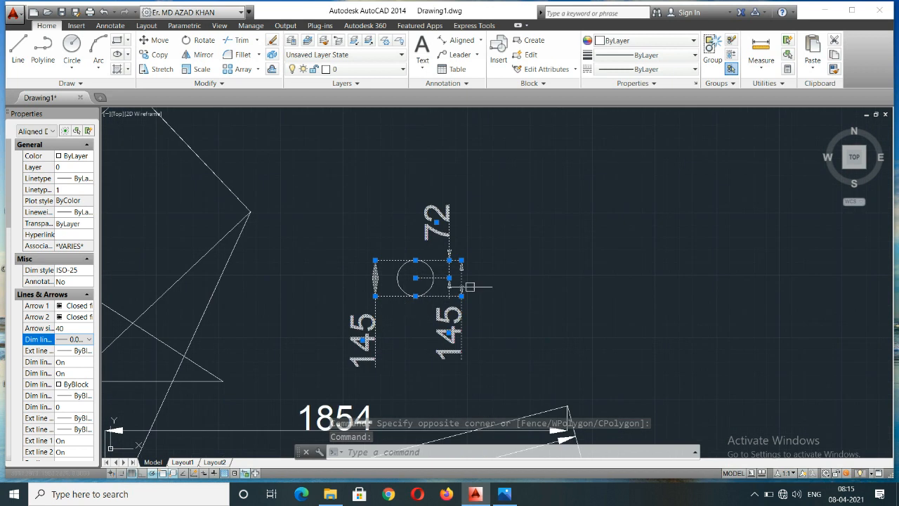
scroll(430, 287, "up", 3)
left_click(70, 328)
type("30")
key("Return")
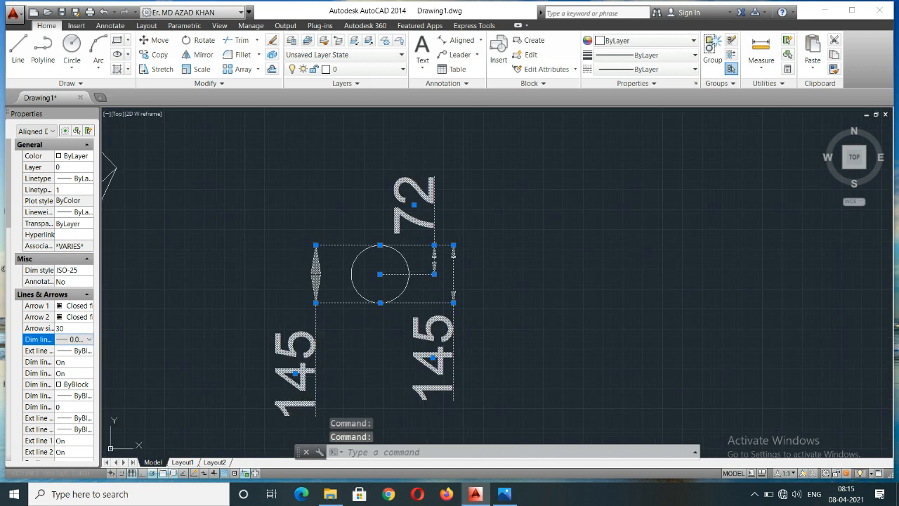
Step: Set the text height of the circle's selected aligned dimensions to 70
middle_click_drag(287, 298, 363, 194)
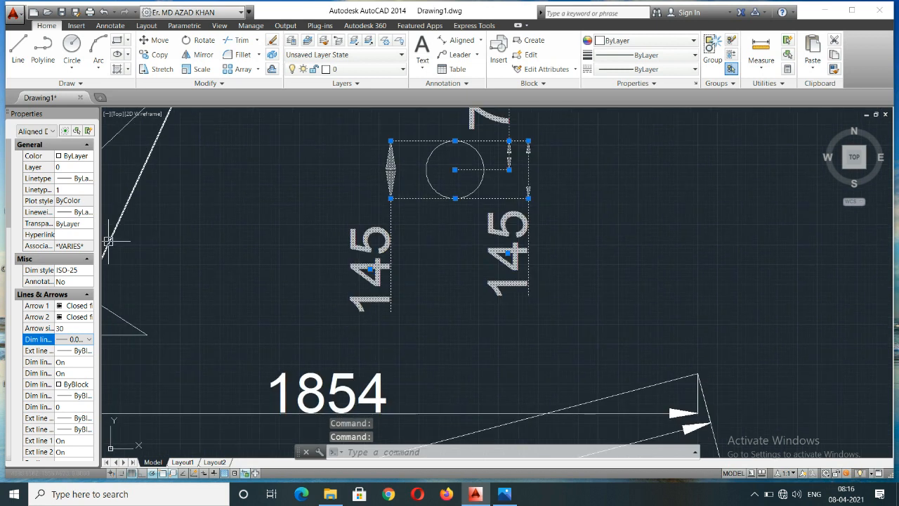
scroll(52, 295, "down", 6)
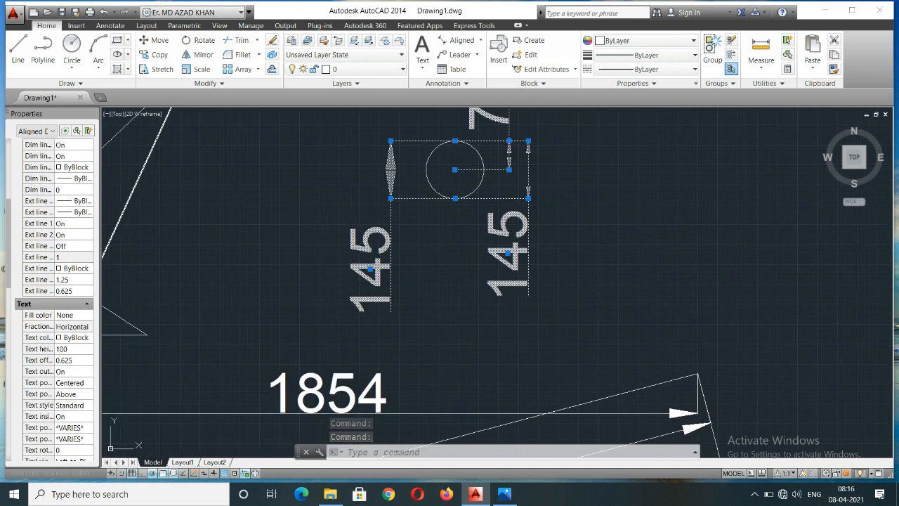
scroll(53, 295, "down", 2)
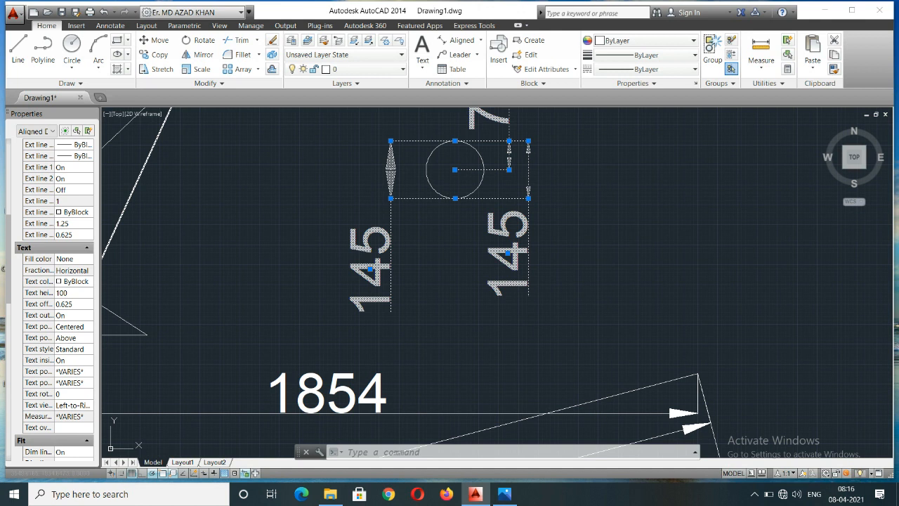
left_click(69, 292)
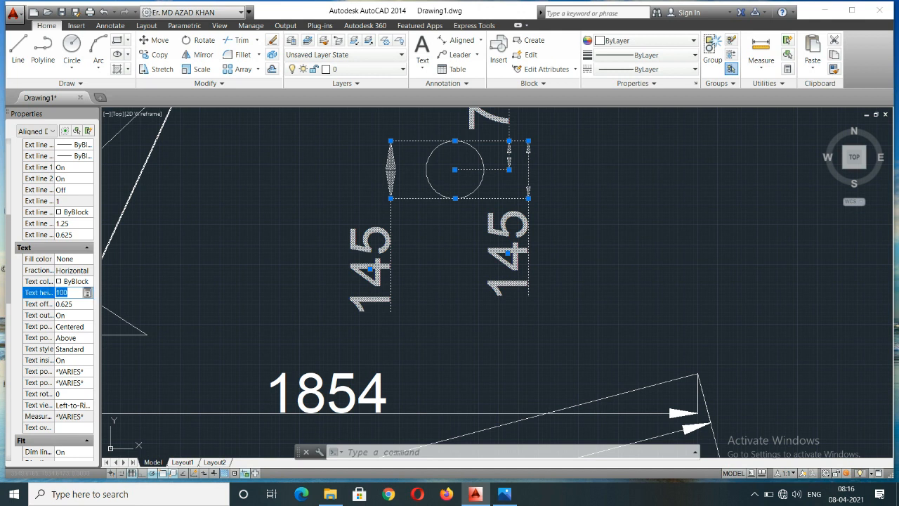
type("70")
key("Tab")
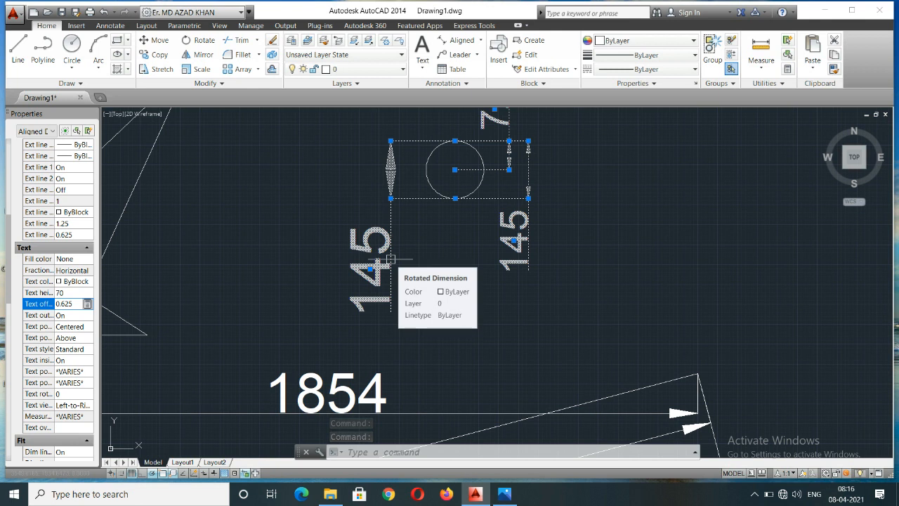
middle_click_drag(353, 236, 361, 267)
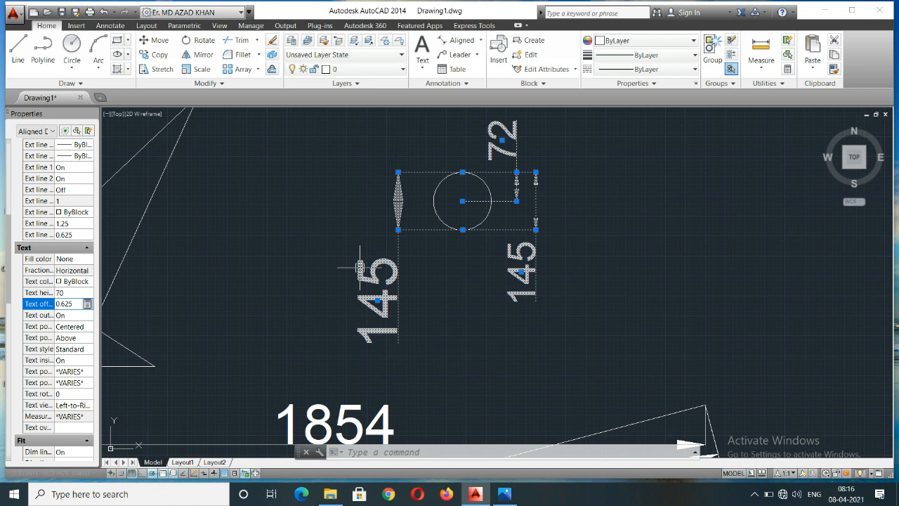
Step: Extend the property editing to all three selected circle dimensions and set their arrow size to 40
left_click(480, 40)
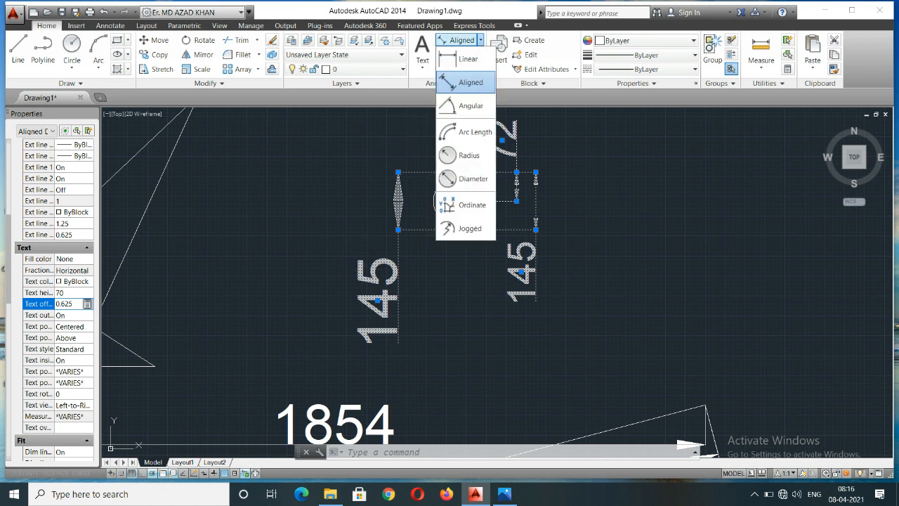
left_click(708, 192)
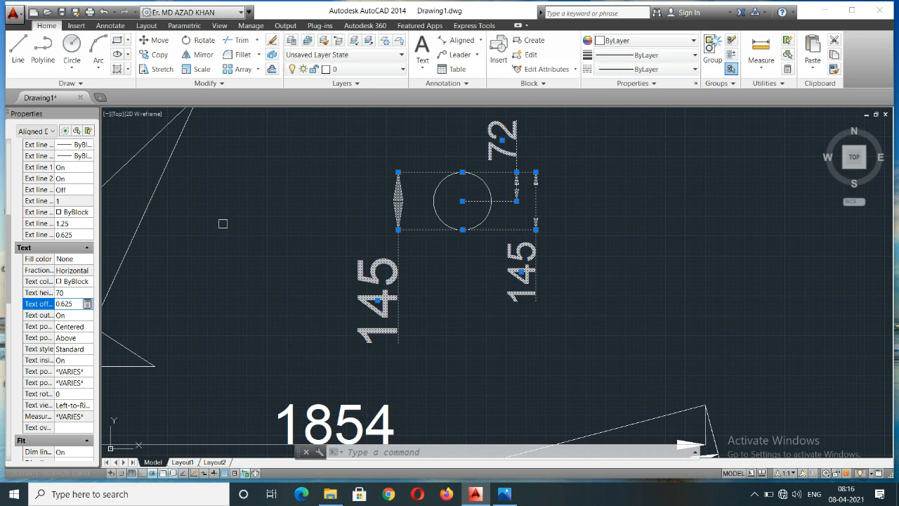
left_click(52, 131)
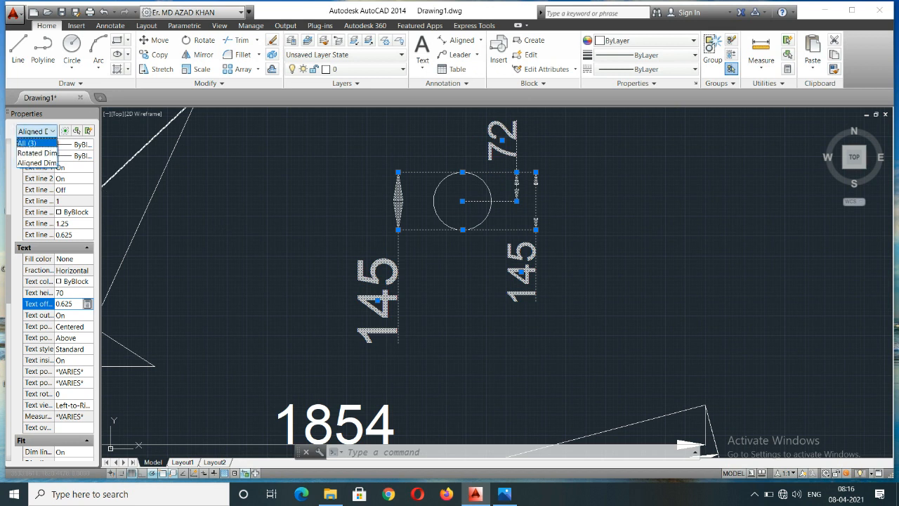
left_click(27, 142)
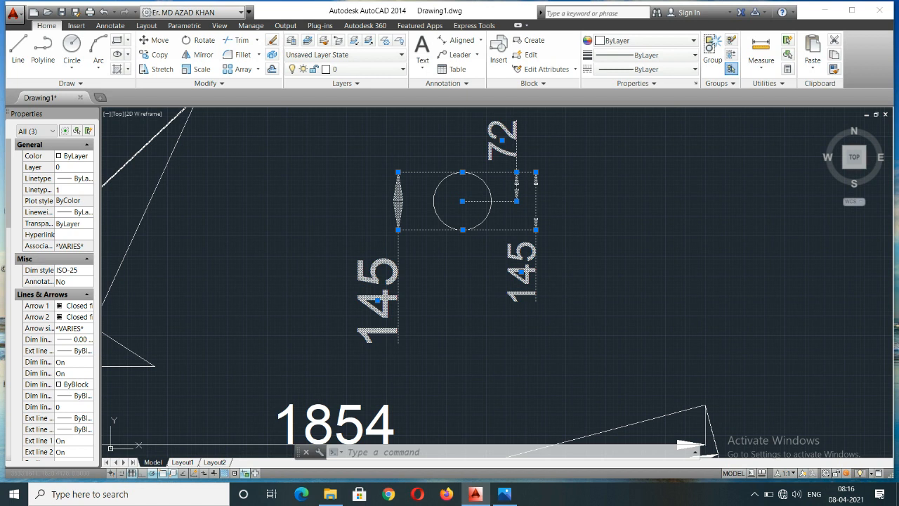
left_click(68, 327)
left_click_drag(58, 328, 83, 328)
type("40")
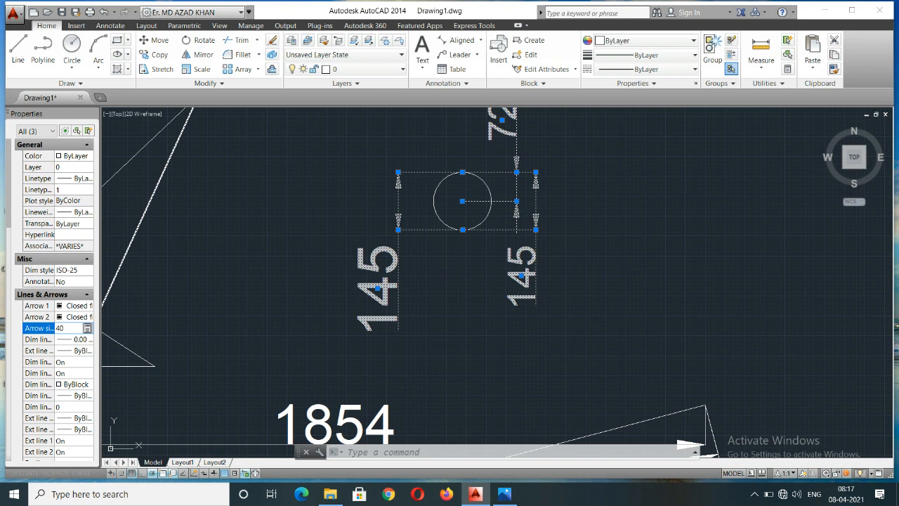
Step: Set the text height of all three selected circle dimensions to 70 and close the Properties palette
scroll(55, 295, "down", 6)
scroll(54, 295, "down", 2)
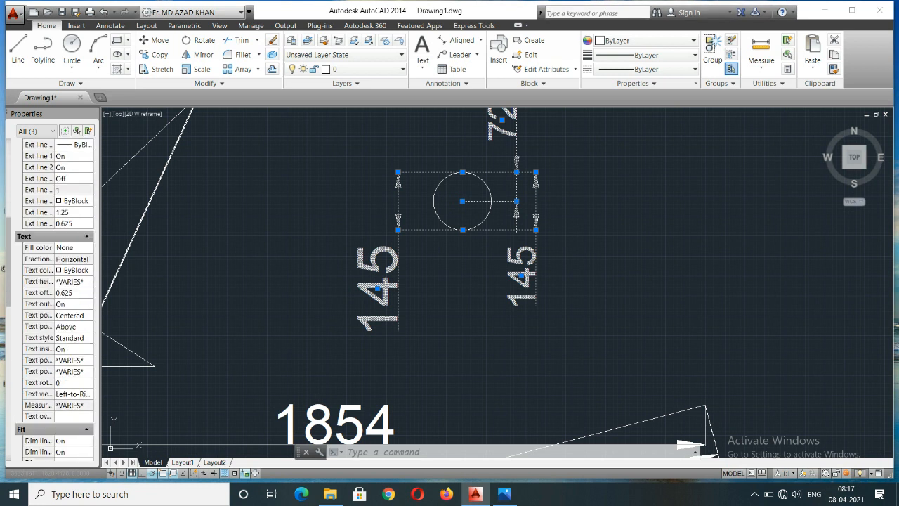
left_click(68, 281)
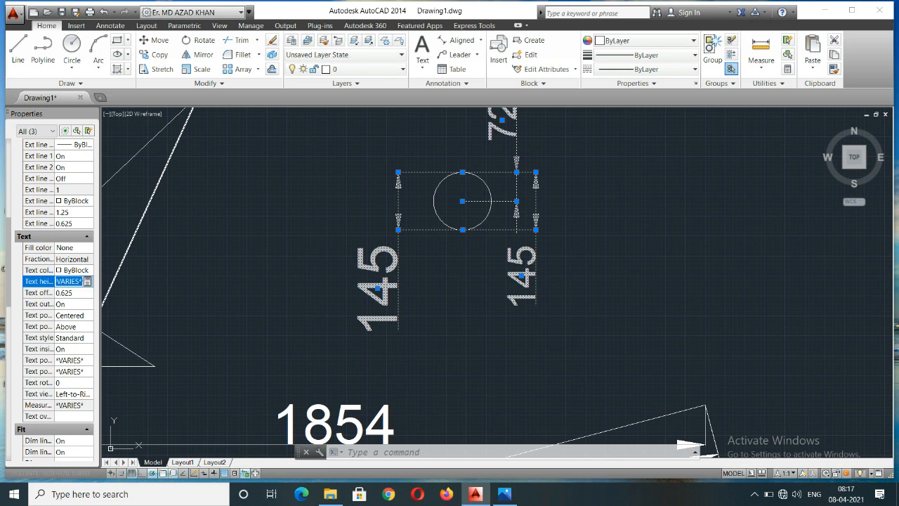
type("70")
key("Tab")
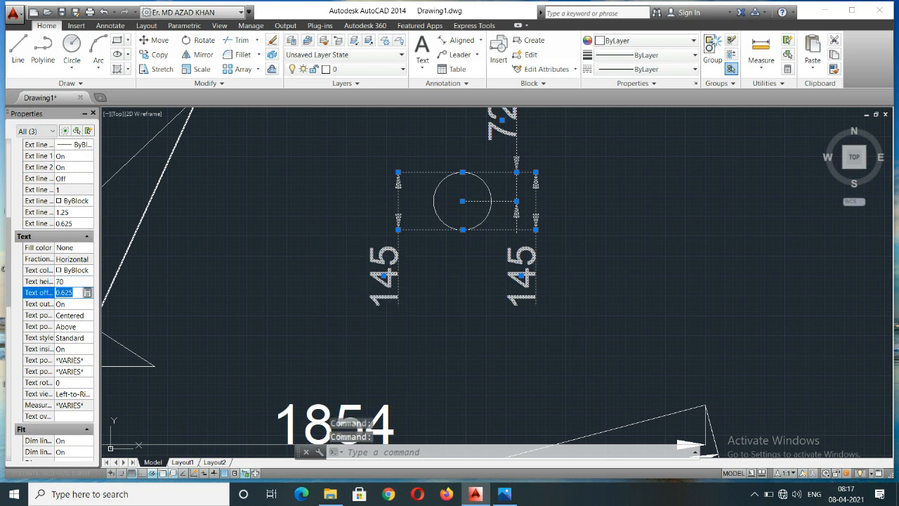
key("ctrl+1")
scroll(356, 278, "down", 4)
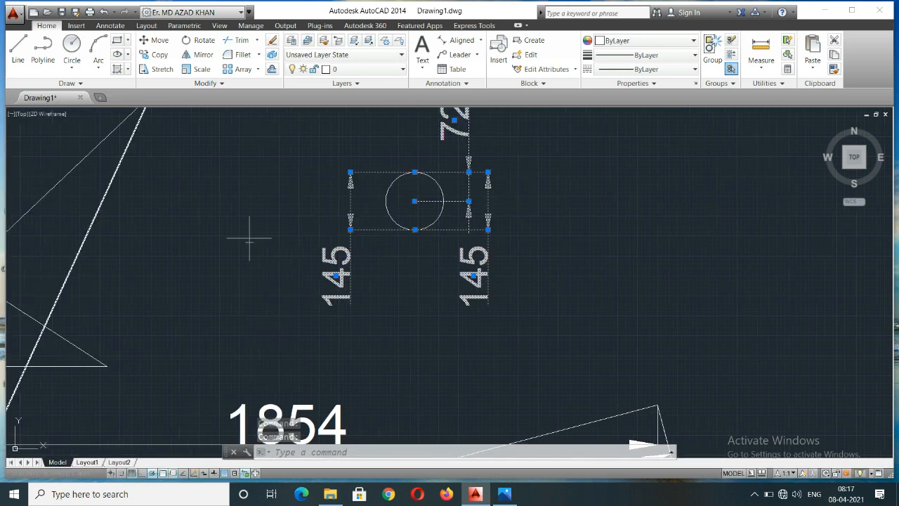
middle_click_drag(377, 320, 474, 310)
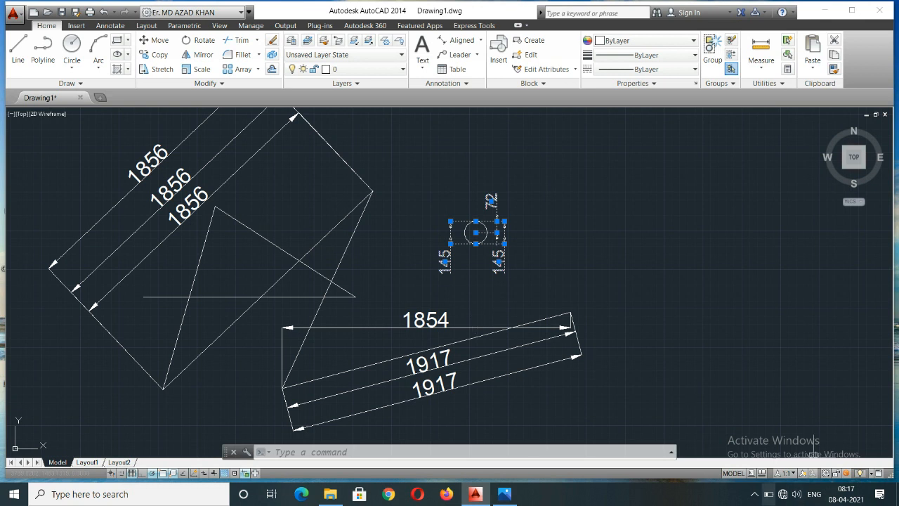
left_click(754, 494)
right_click(743, 447)
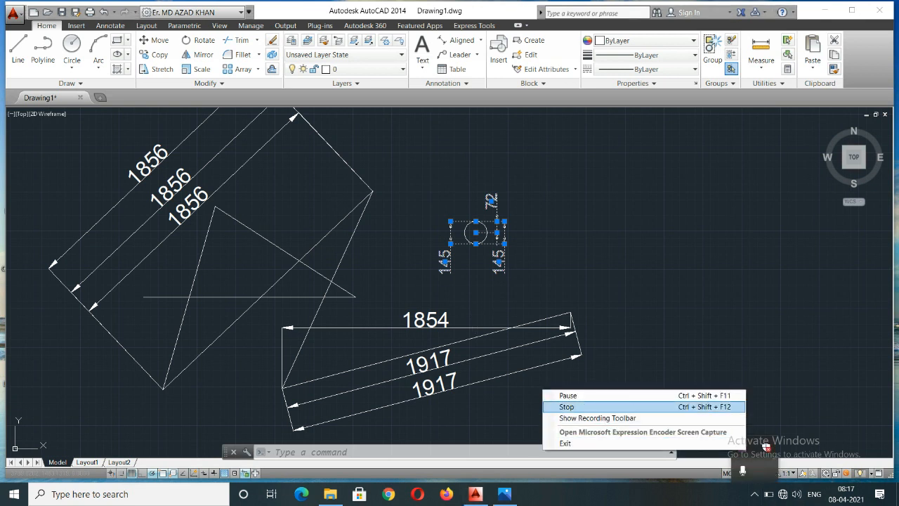